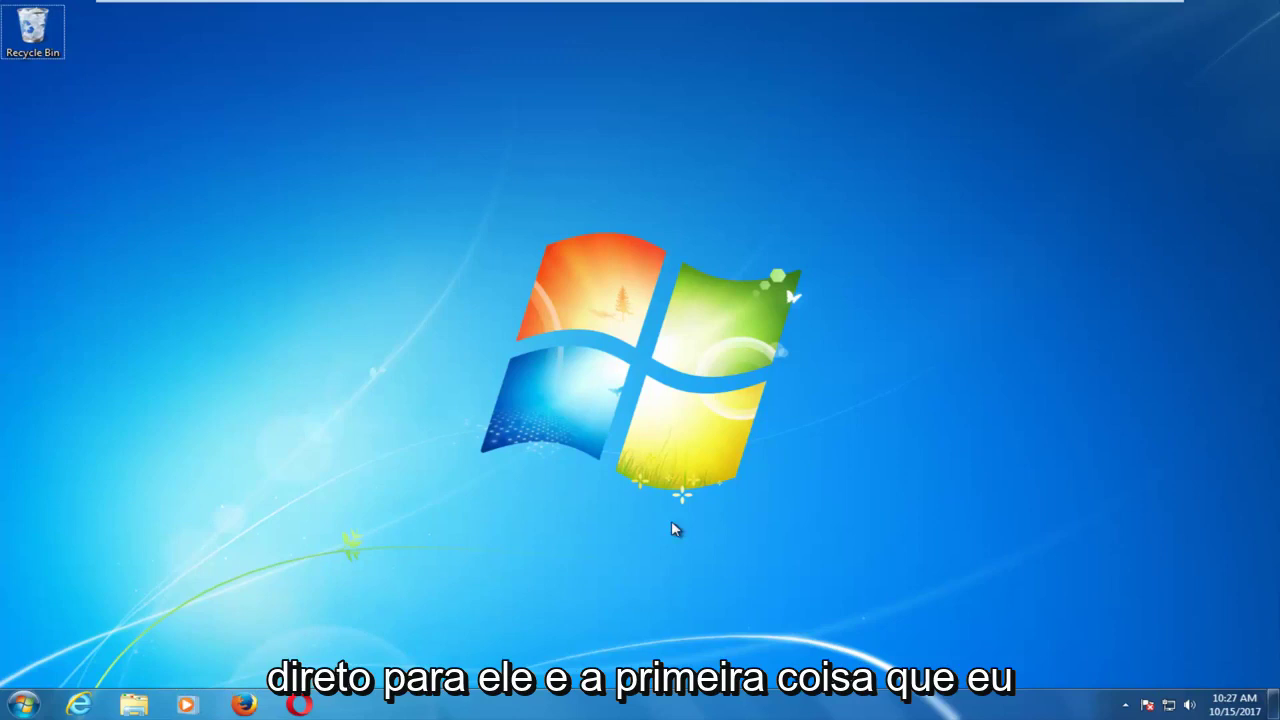
Step: Search the Start menu for 'device manager' and launch Device Manager
{"action": "left_click", "coordinate": [5, 710]}
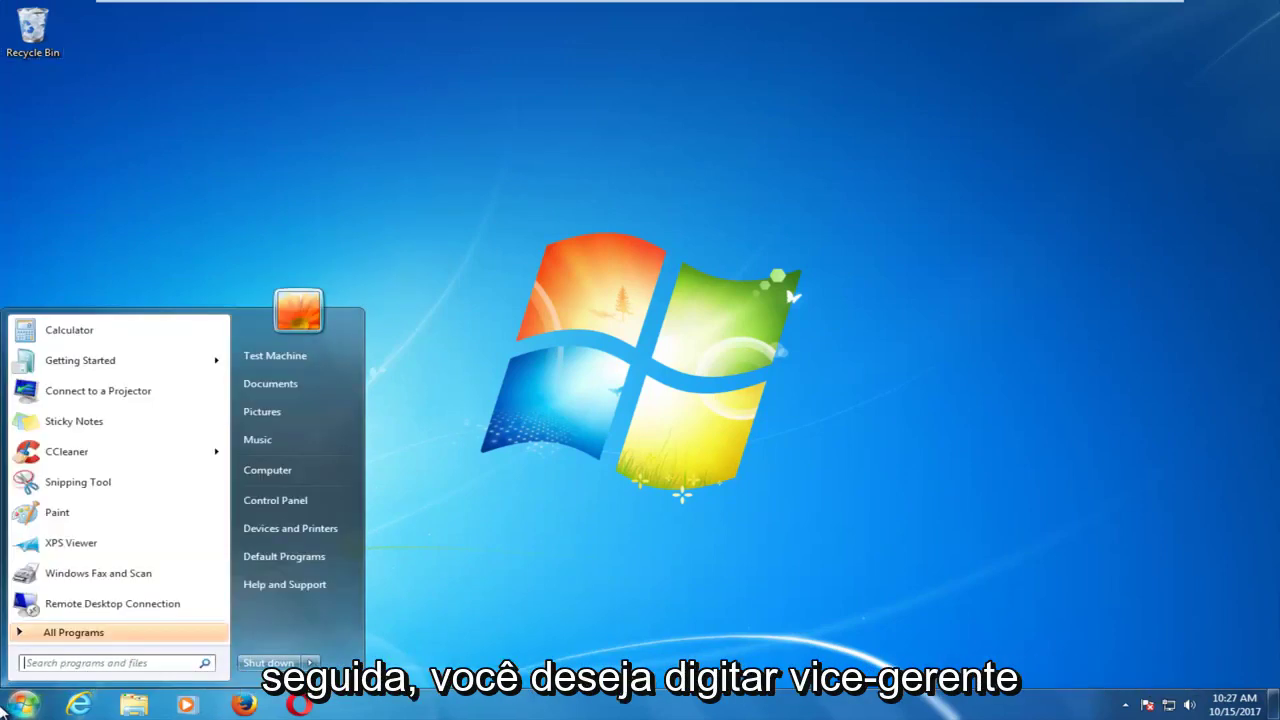
{"action": "type", "text": "device manag"}
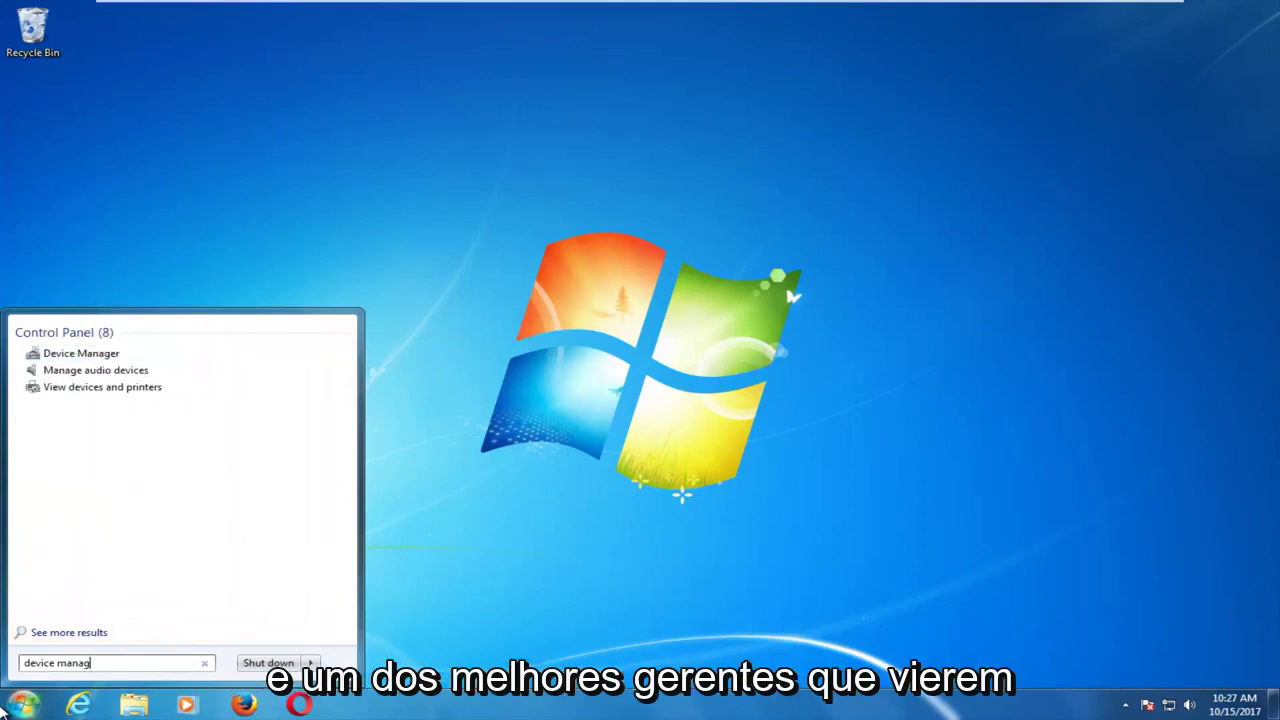
{"action": "type", "text": "er"}
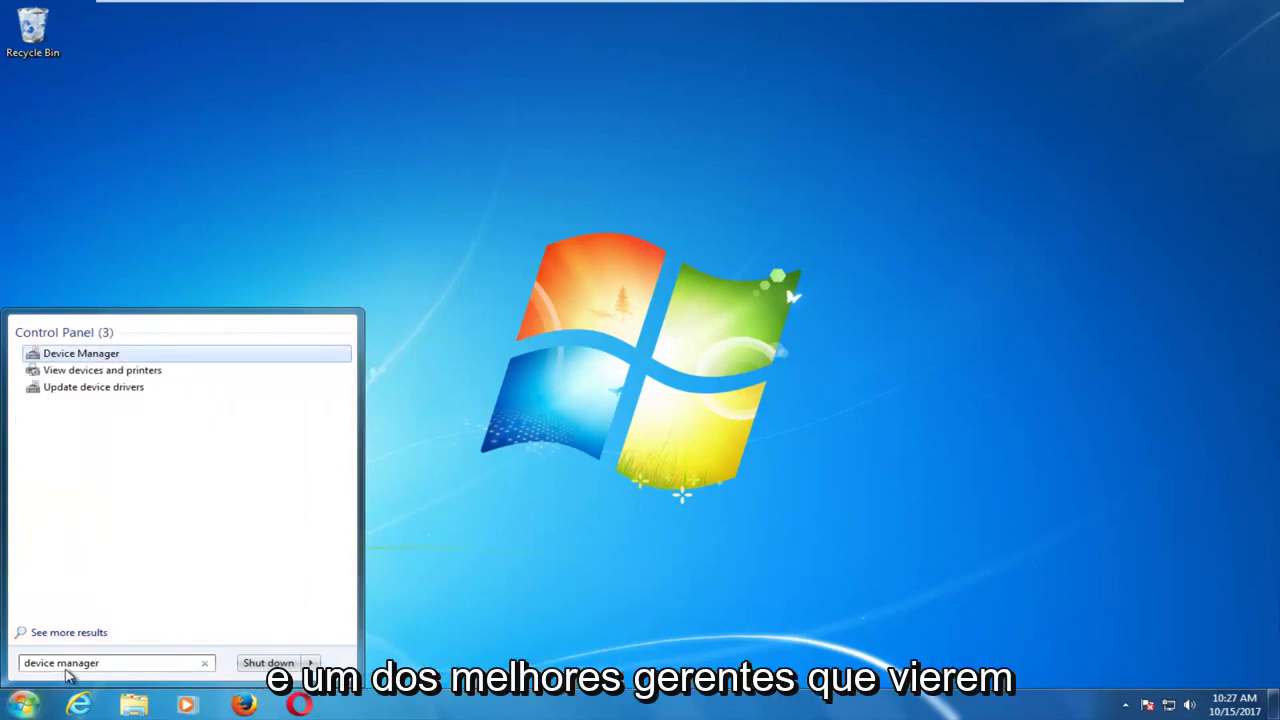
{"action": "left_click", "coordinate": [82, 356]}
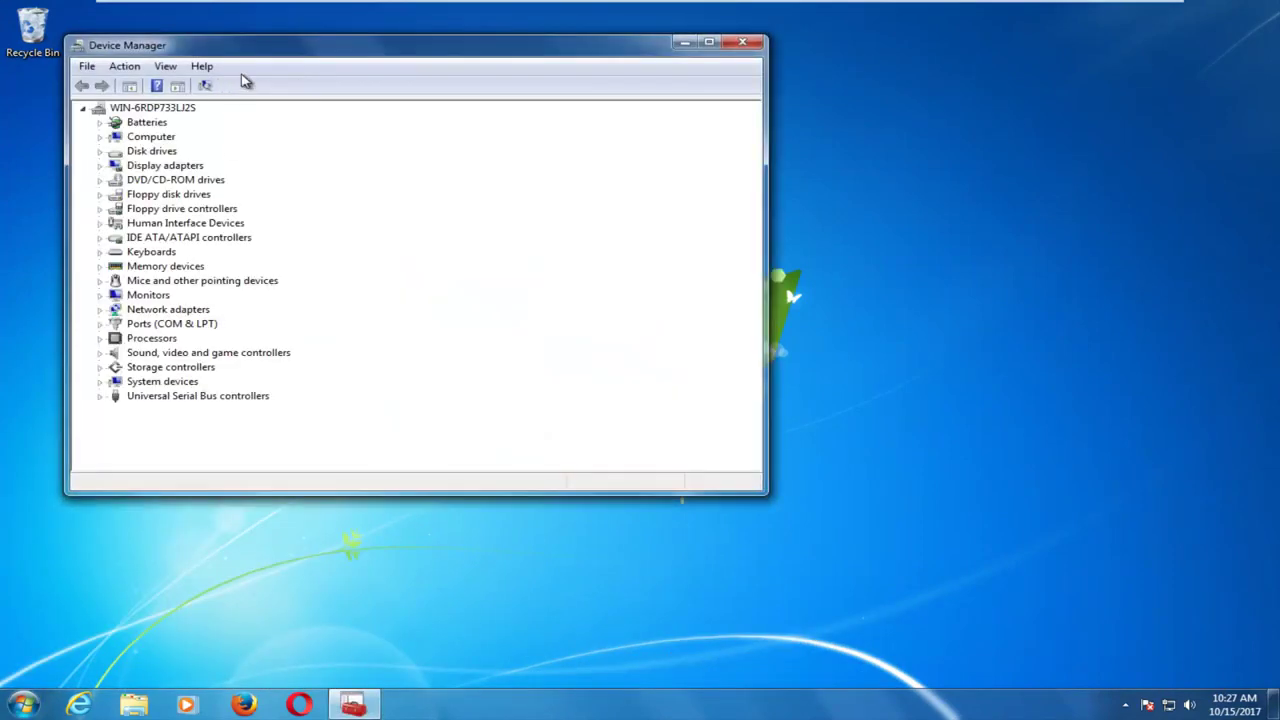
Step: Run an automatic driver search for the Standard PS/2 Keyboard; it is already up to date
{"action": "left_click_drag", "start_coordinate": [246, 49], "coordinate": [389, 57]}
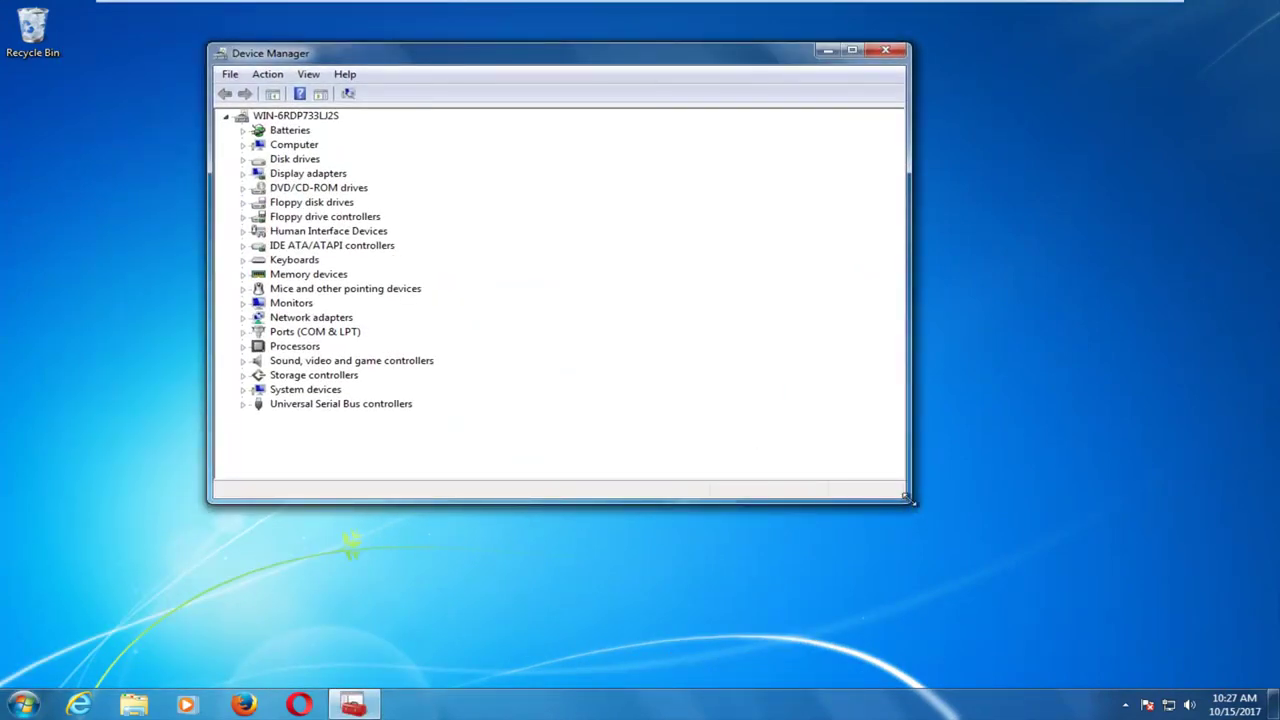
{"action": "left_click_drag", "start_coordinate": [908, 498], "coordinate": [1043, 600]}
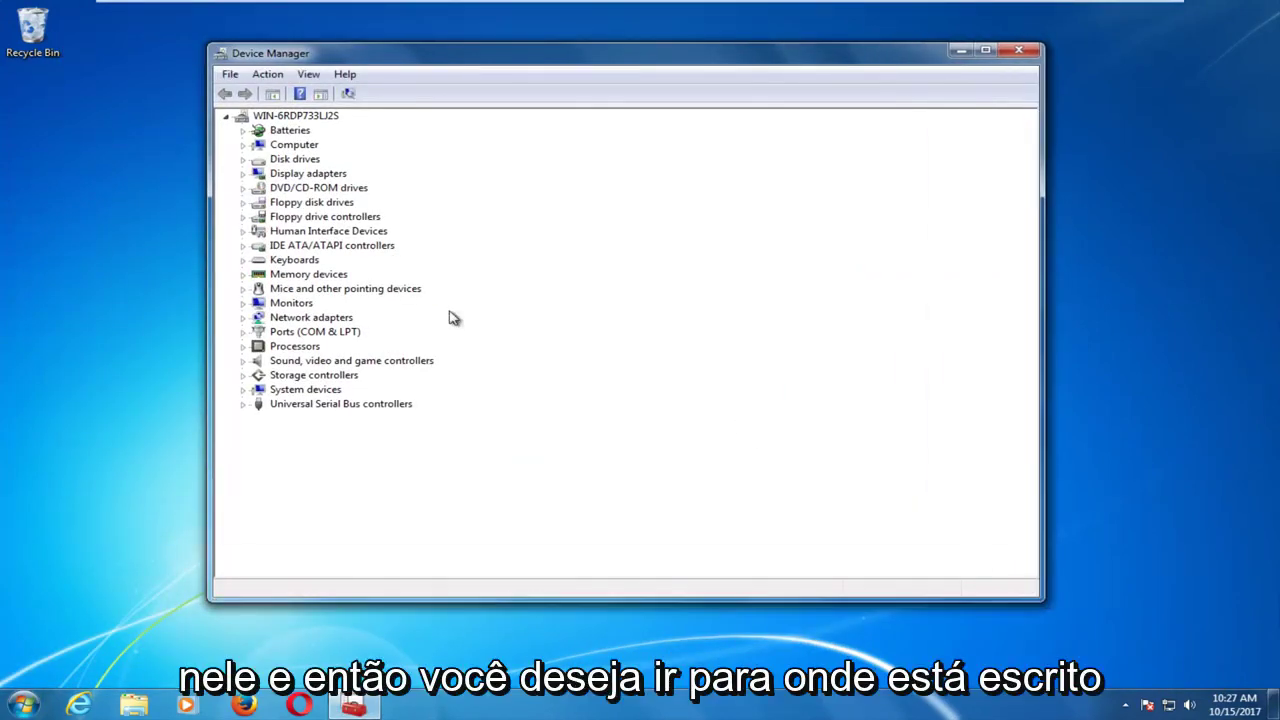
{"action": "left_click", "coordinate": [280, 261]}
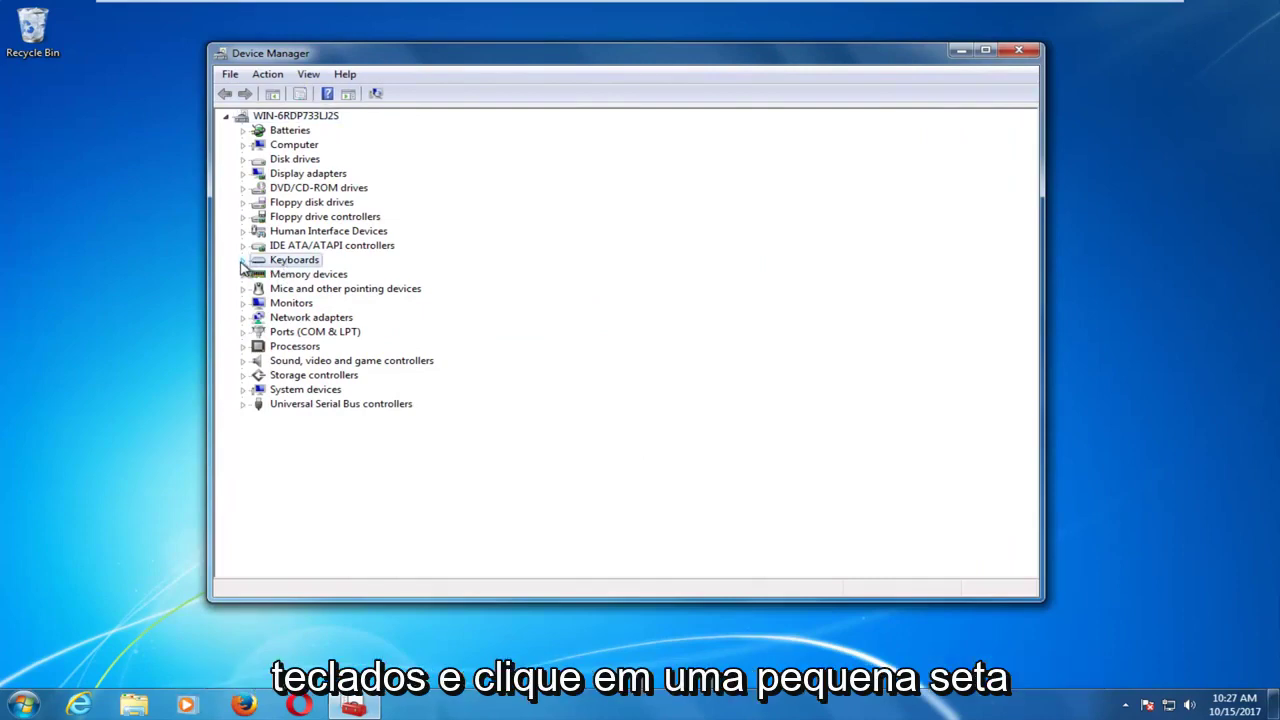
{"action": "left_click", "coordinate": [242, 261]}
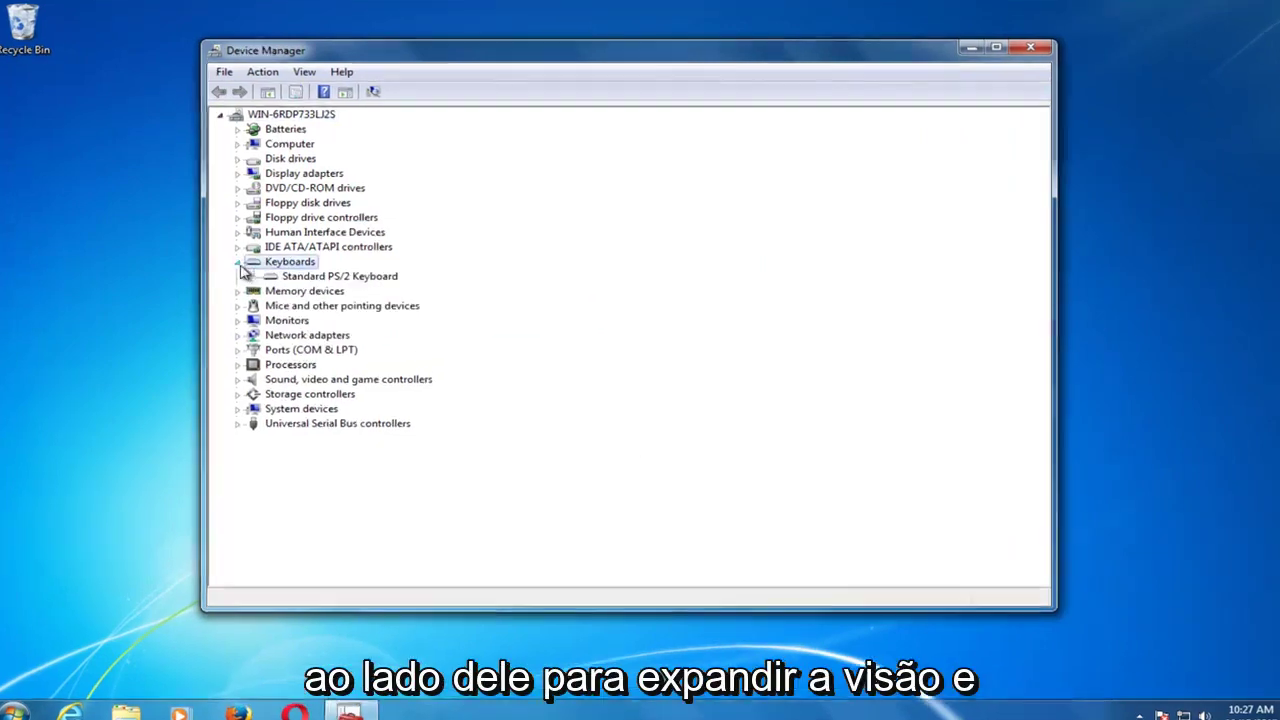
{"action": "left_click", "coordinate": [310, 278]}
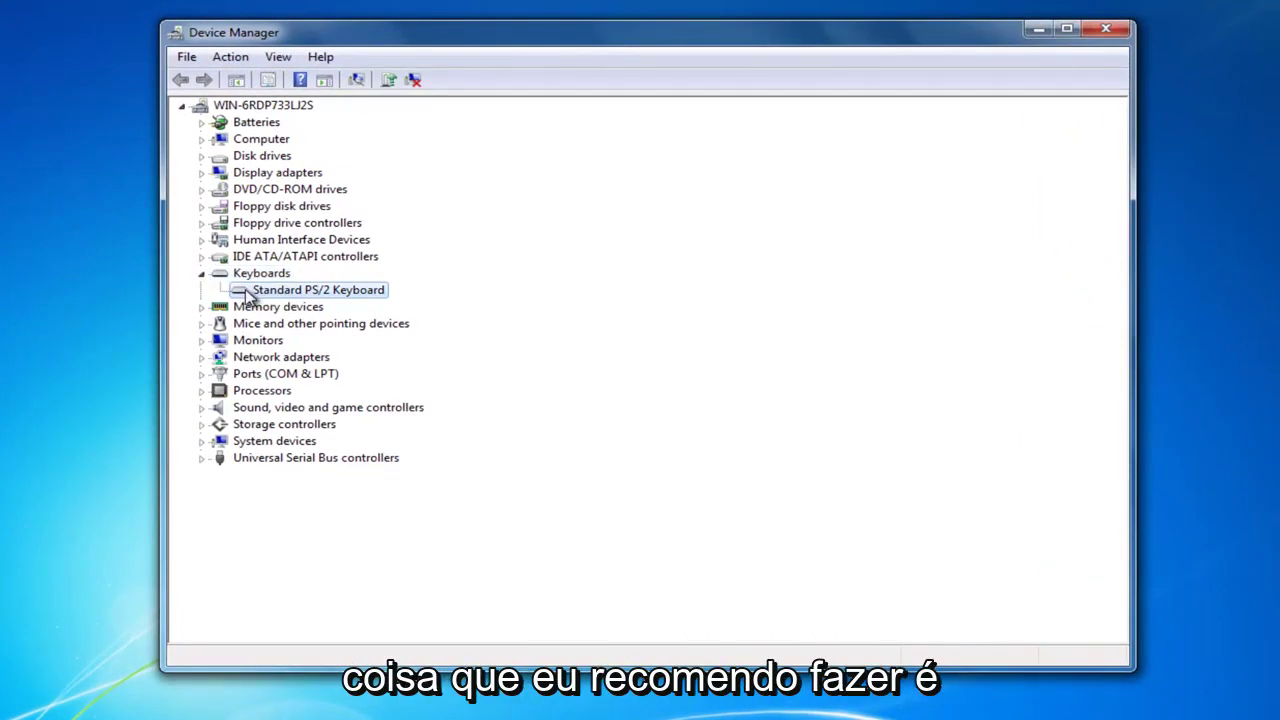
{"action": "right_click", "coordinate": [248, 296]}
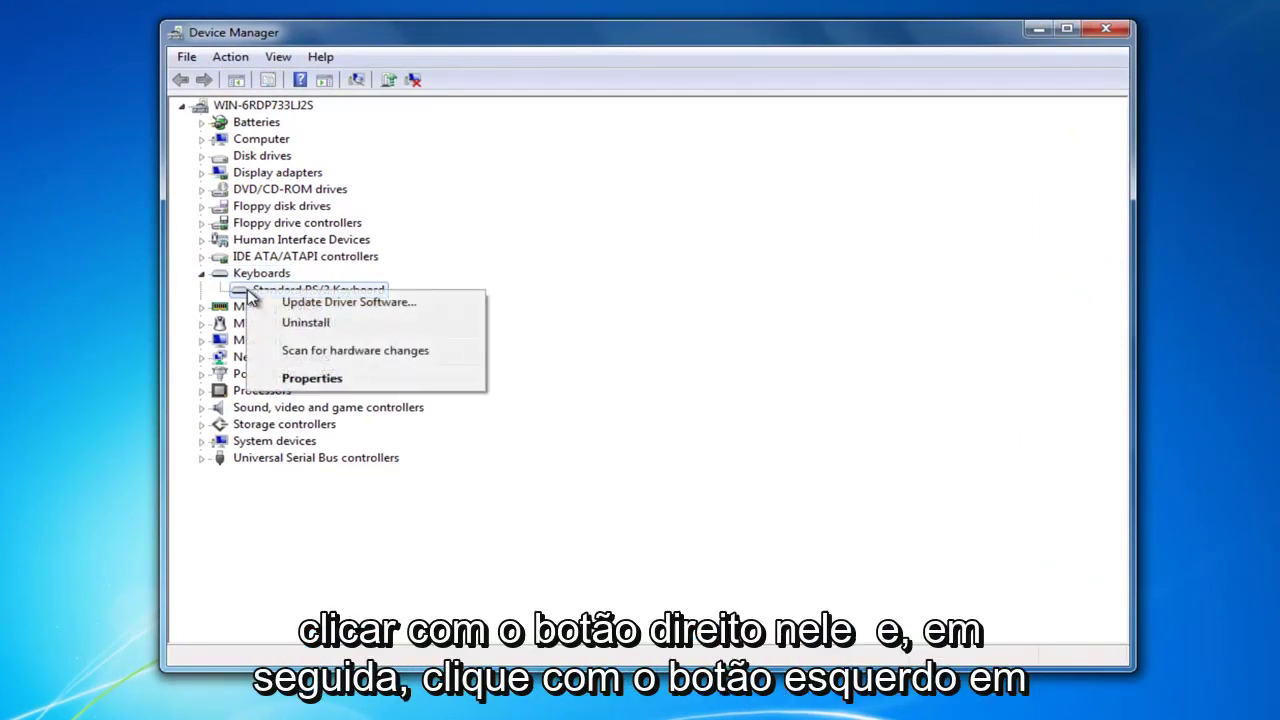
{"action": "left_click", "coordinate": [306, 302]}
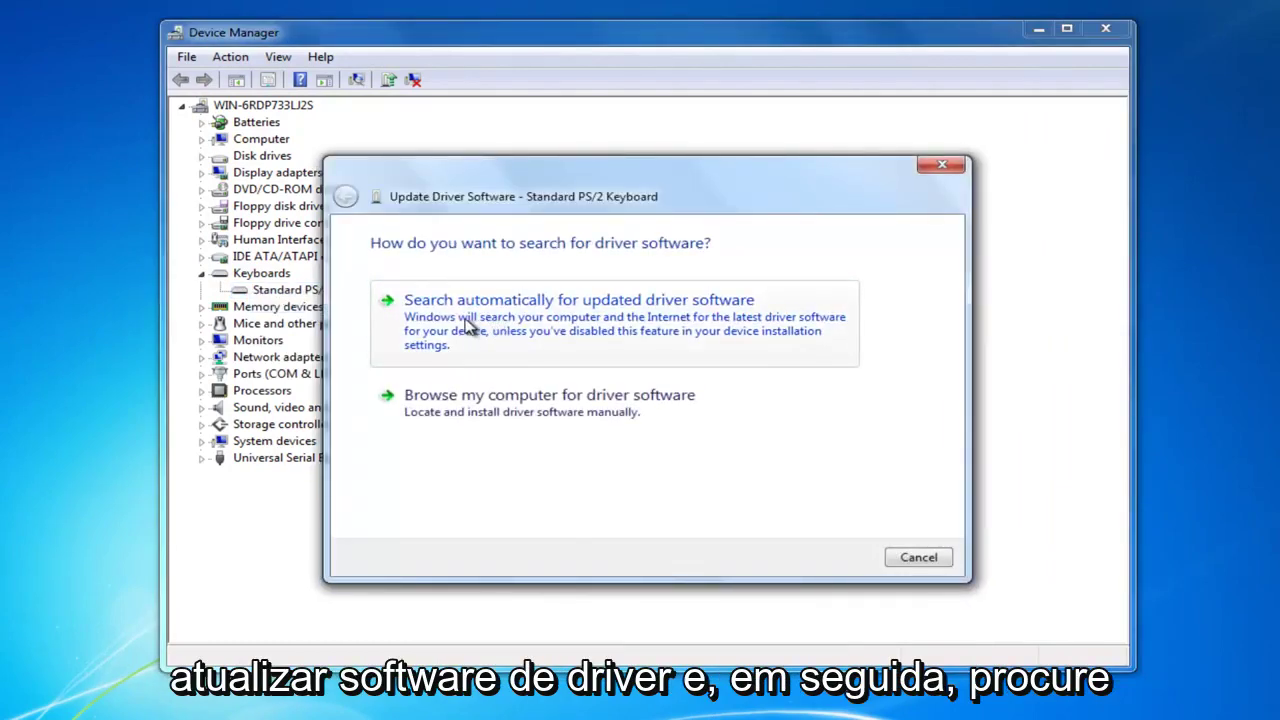
{"action": "left_click", "coordinate": [650, 330]}
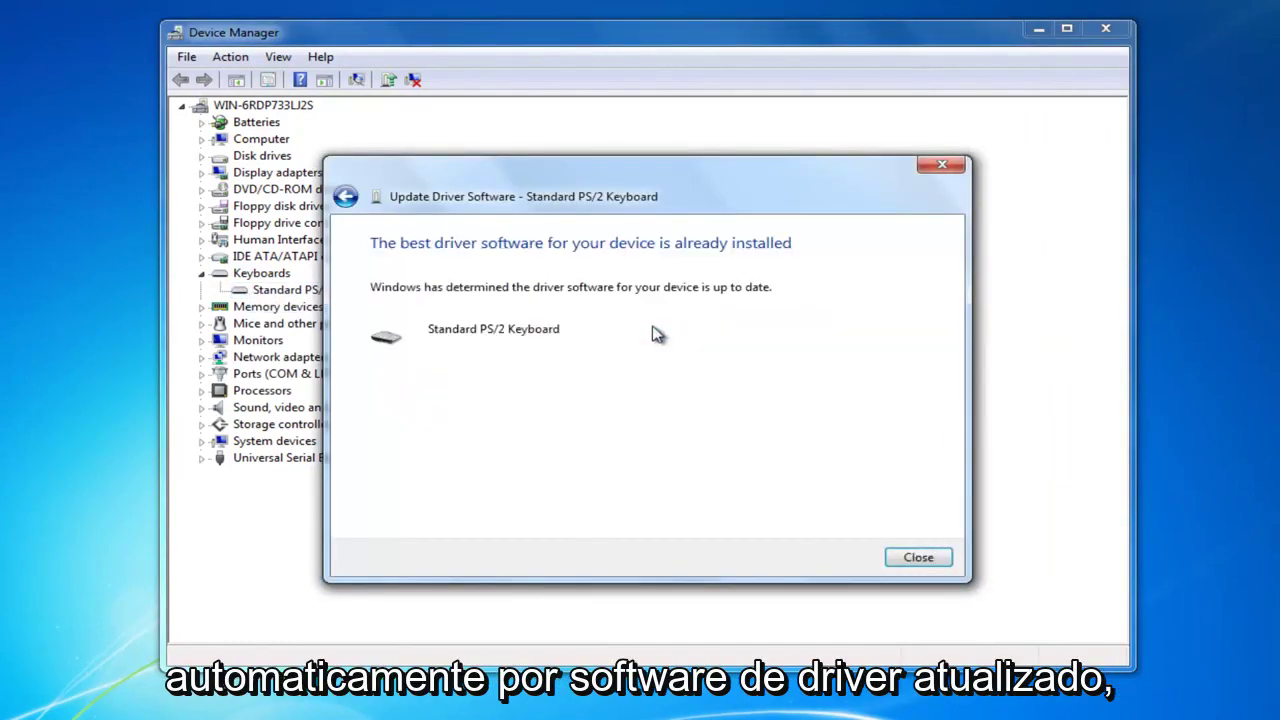
{"action": "key", "text": "Return"}
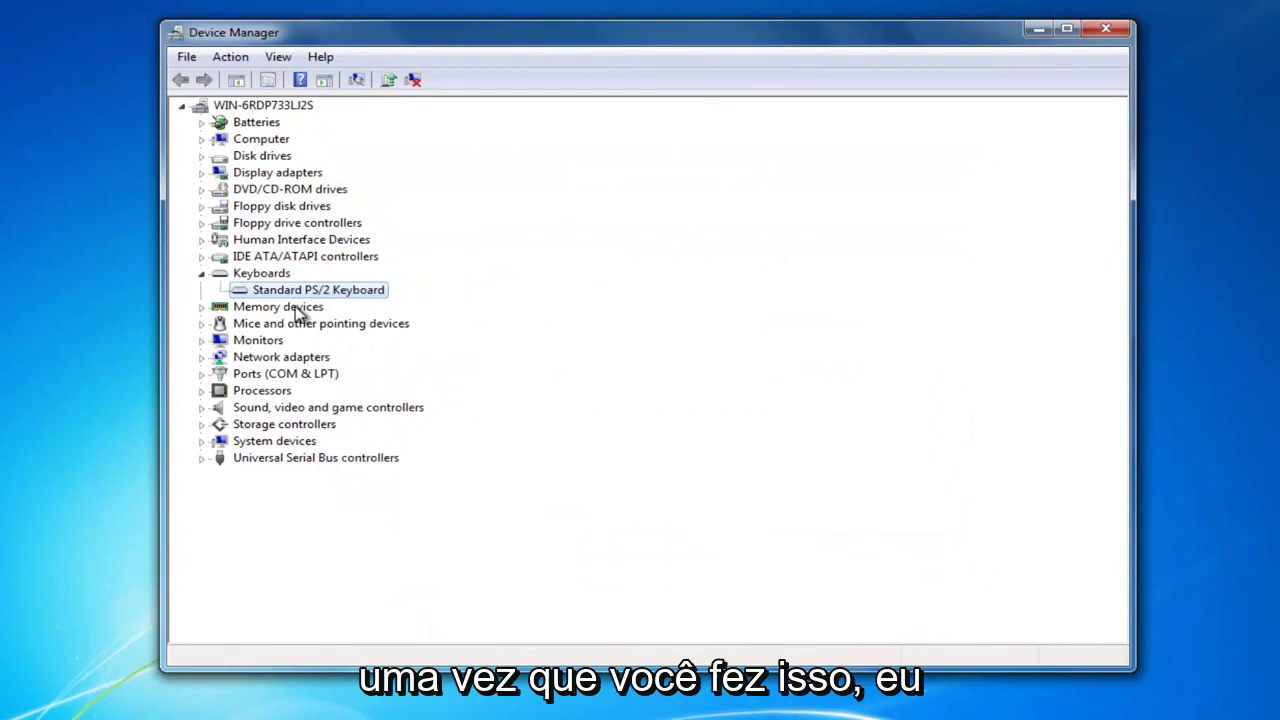
{"action": "right_click", "coordinate": [298, 294]}
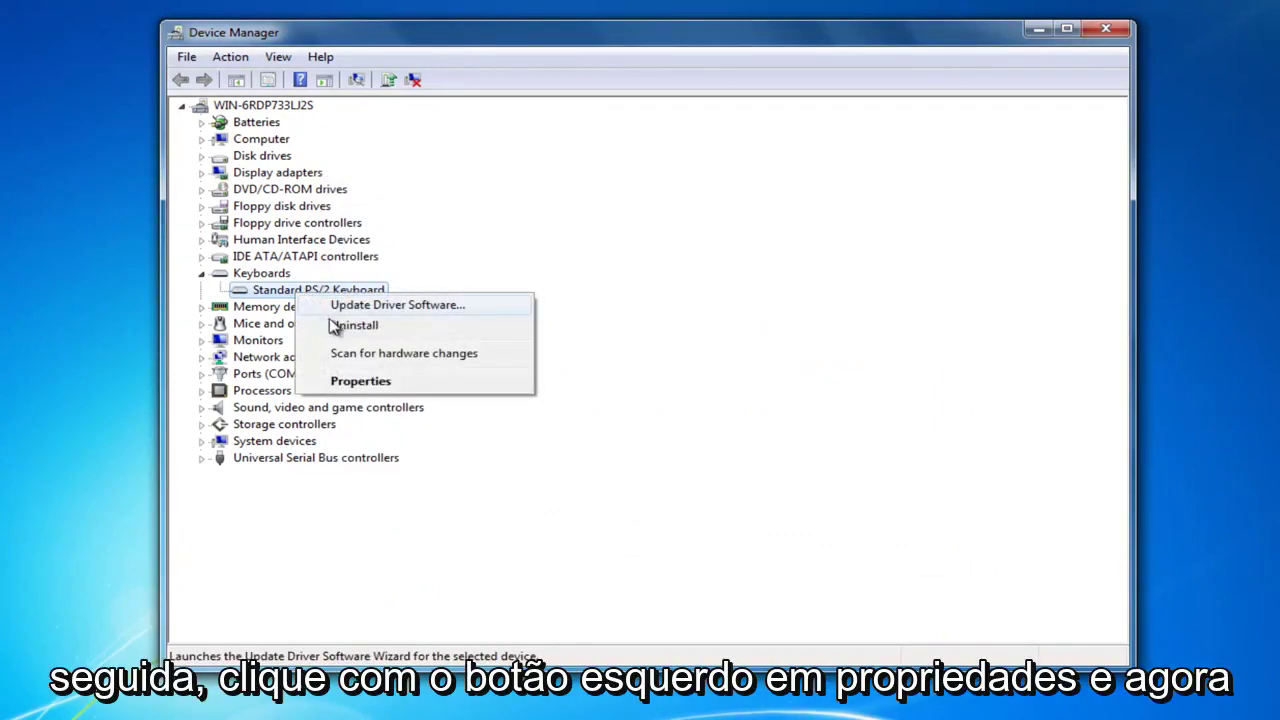
{"action": "left_click", "coordinate": [341, 381]}
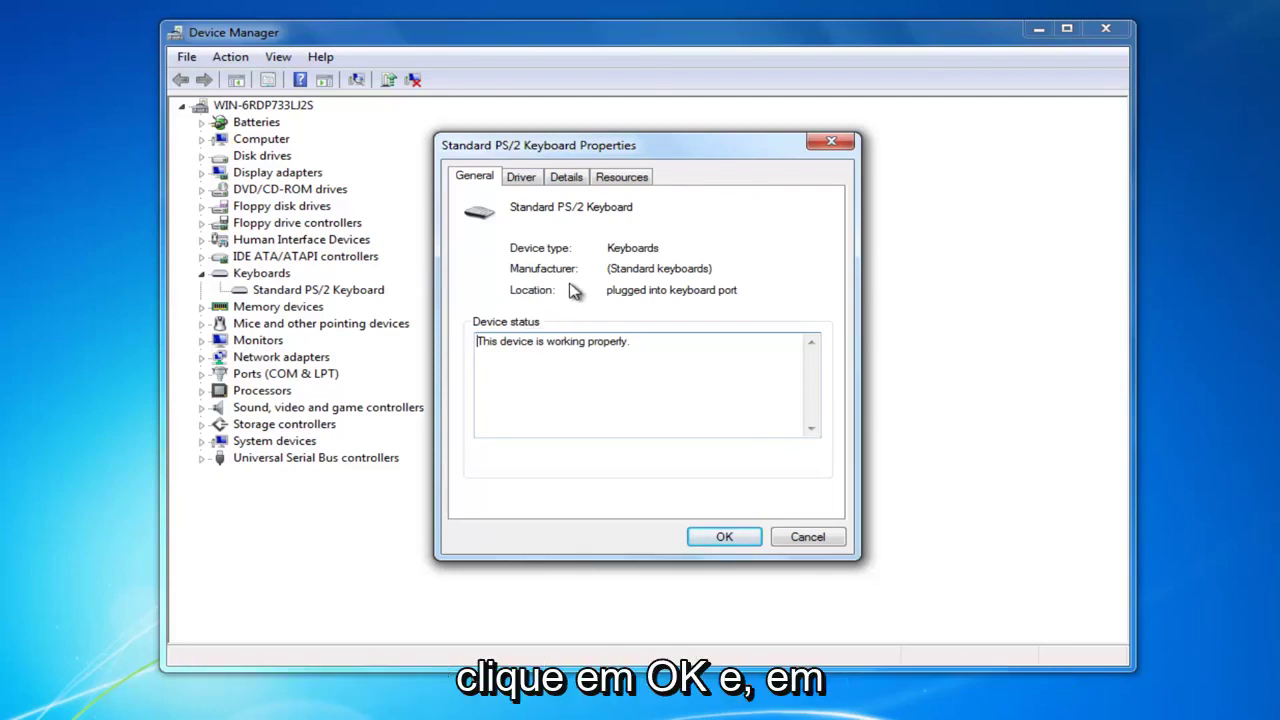
{"action": "mouse_move", "coordinate": [671, 290]}
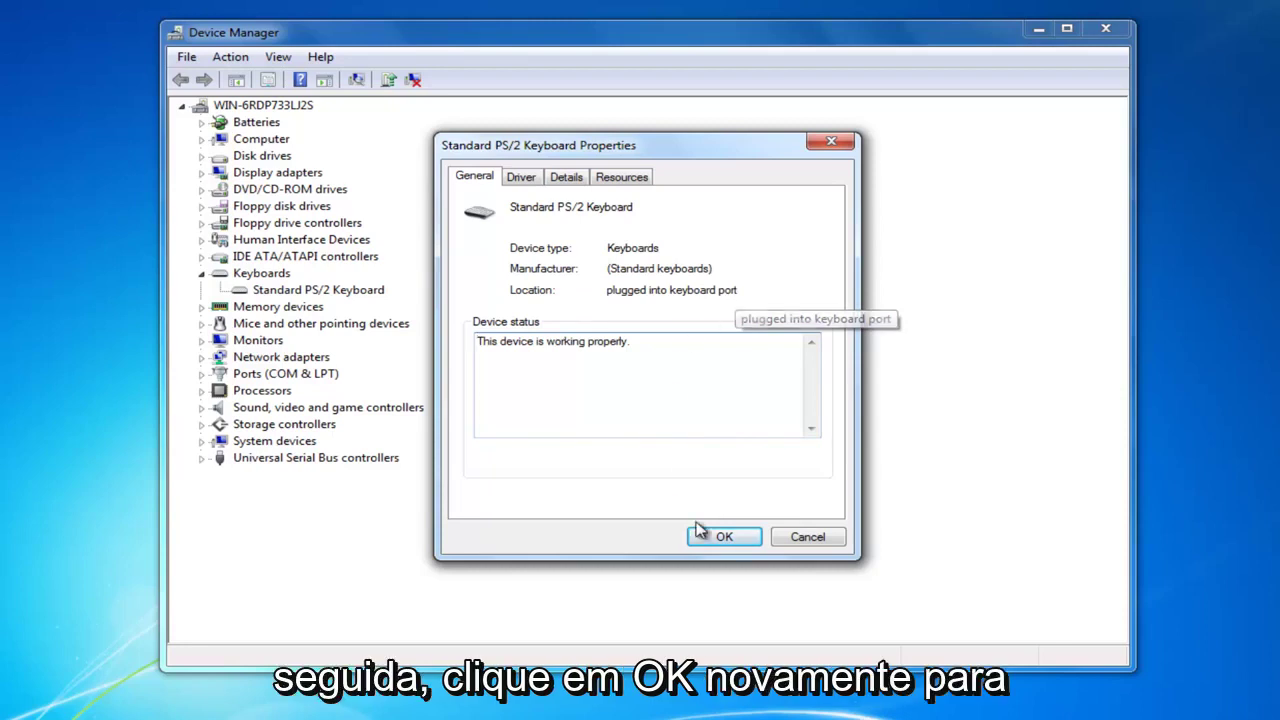
{"action": "left_click", "coordinate": [721, 540]}
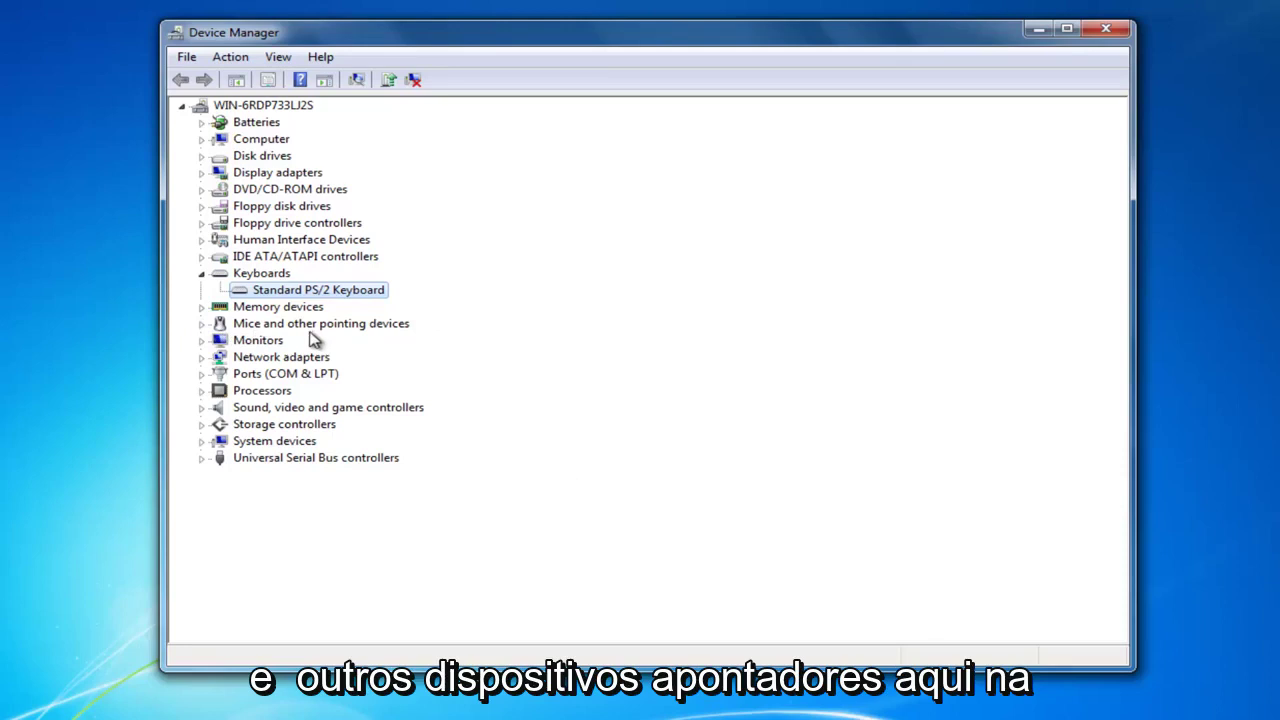
Step: Run an automatic driver search for the VMware Pointing Device under Mice and other pointing devices
{"action": "left_click", "coordinate": [201, 324]}
{"action": "left_click", "coordinate": [308, 342]}
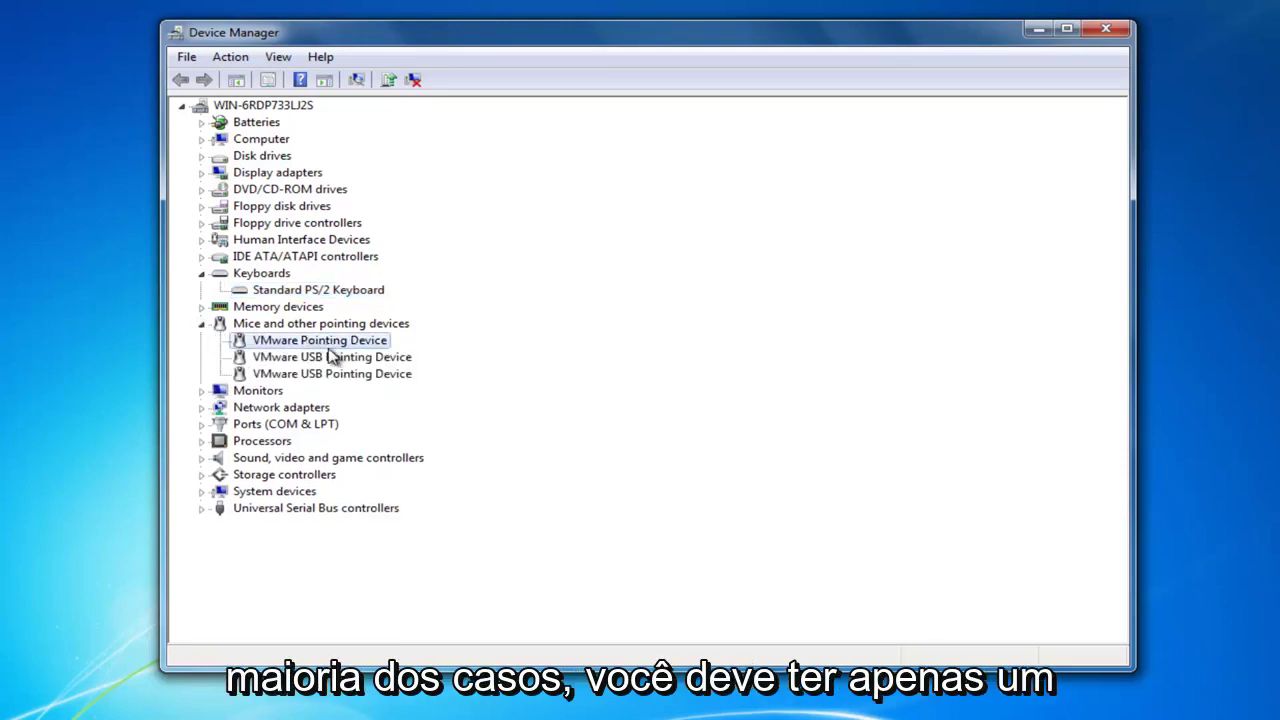
{"action": "right_click", "coordinate": [277, 345]}
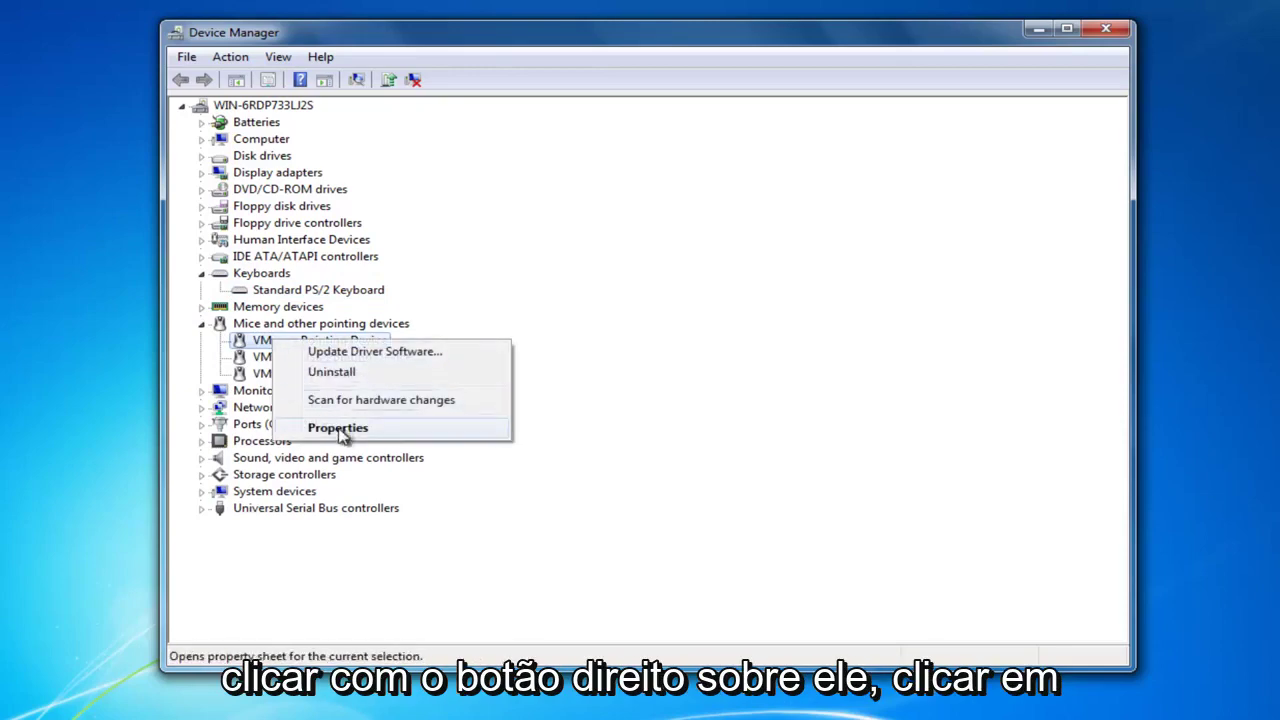
{"action": "left_click", "coordinate": [338, 353]}
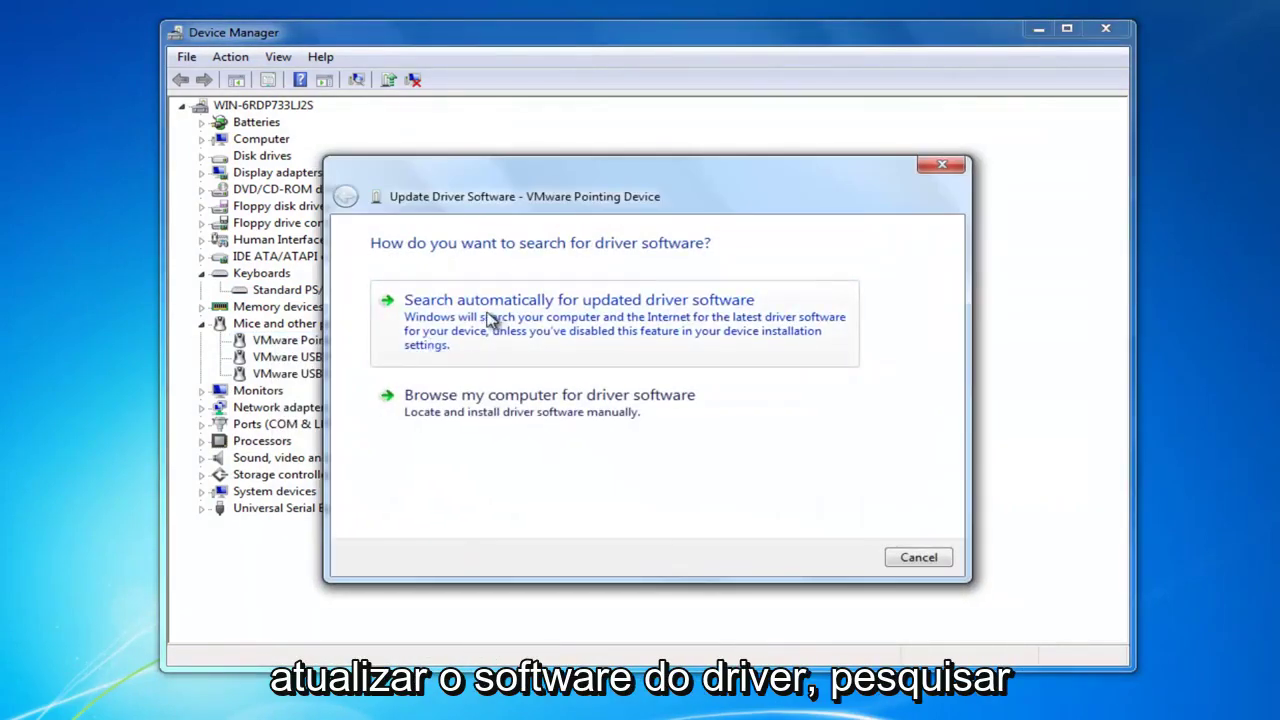
{"action": "left_click", "coordinate": [490, 318]}
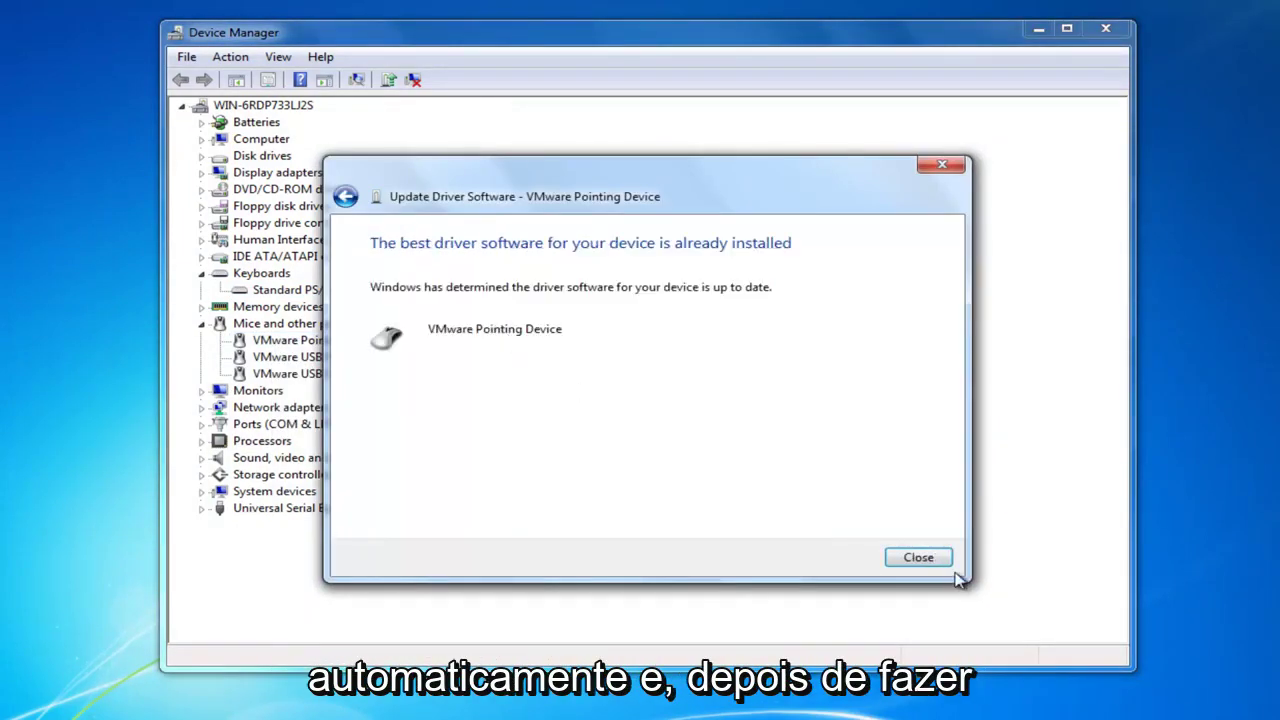
Step: Review the VMware Pointing Device properties, confirm with OK, and close Device Manager
{"action": "right_click", "coordinate": [278, 342]}
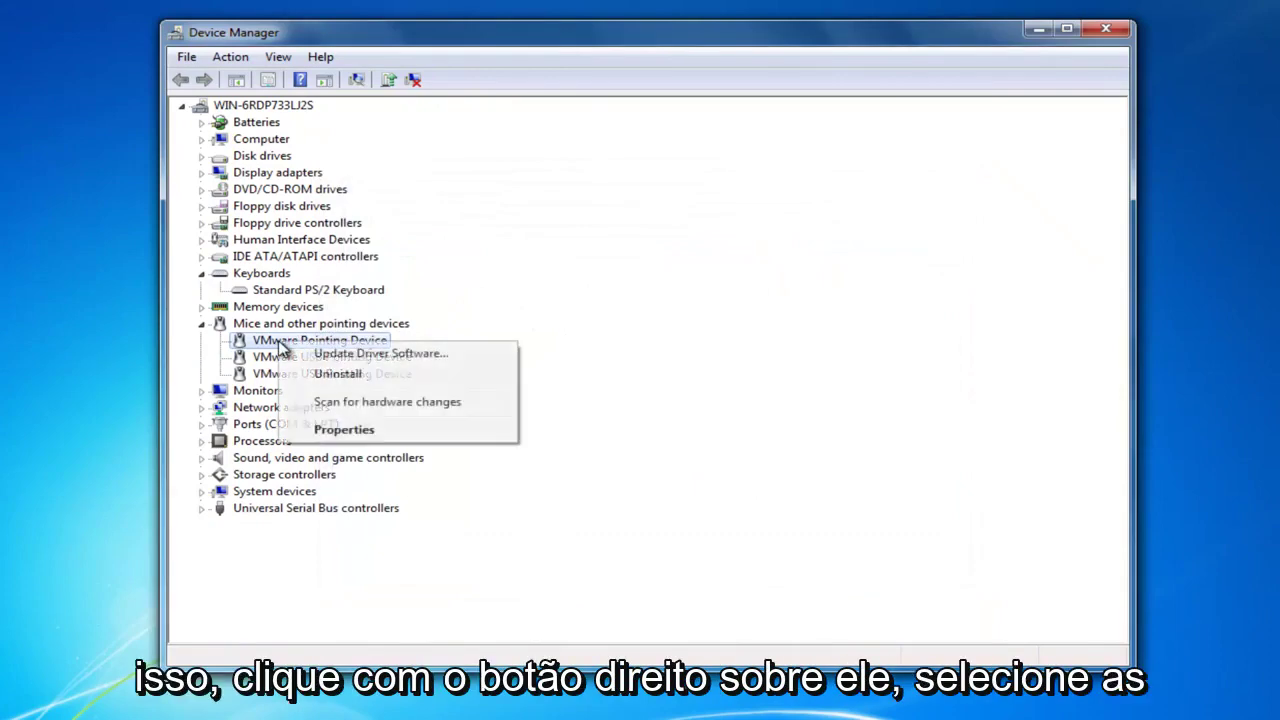
{"action": "left_click", "coordinate": [350, 432]}
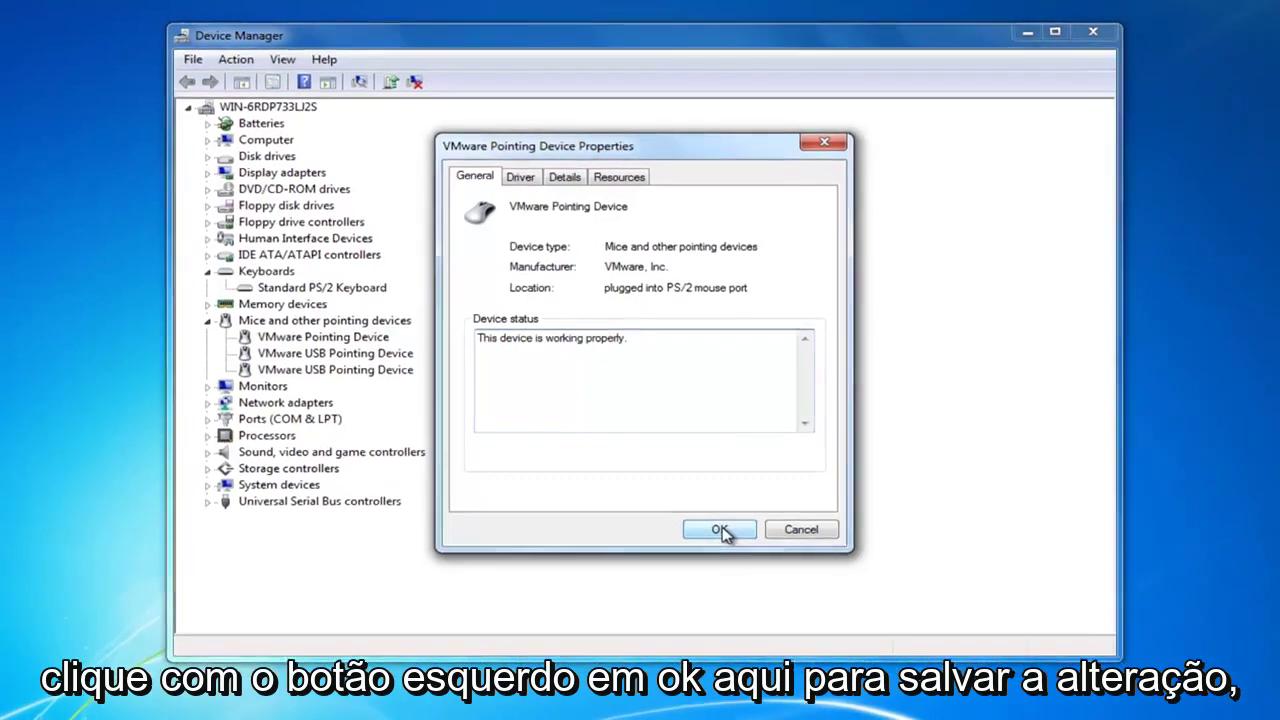
{"action": "left_click", "coordinate": [793, 150]}
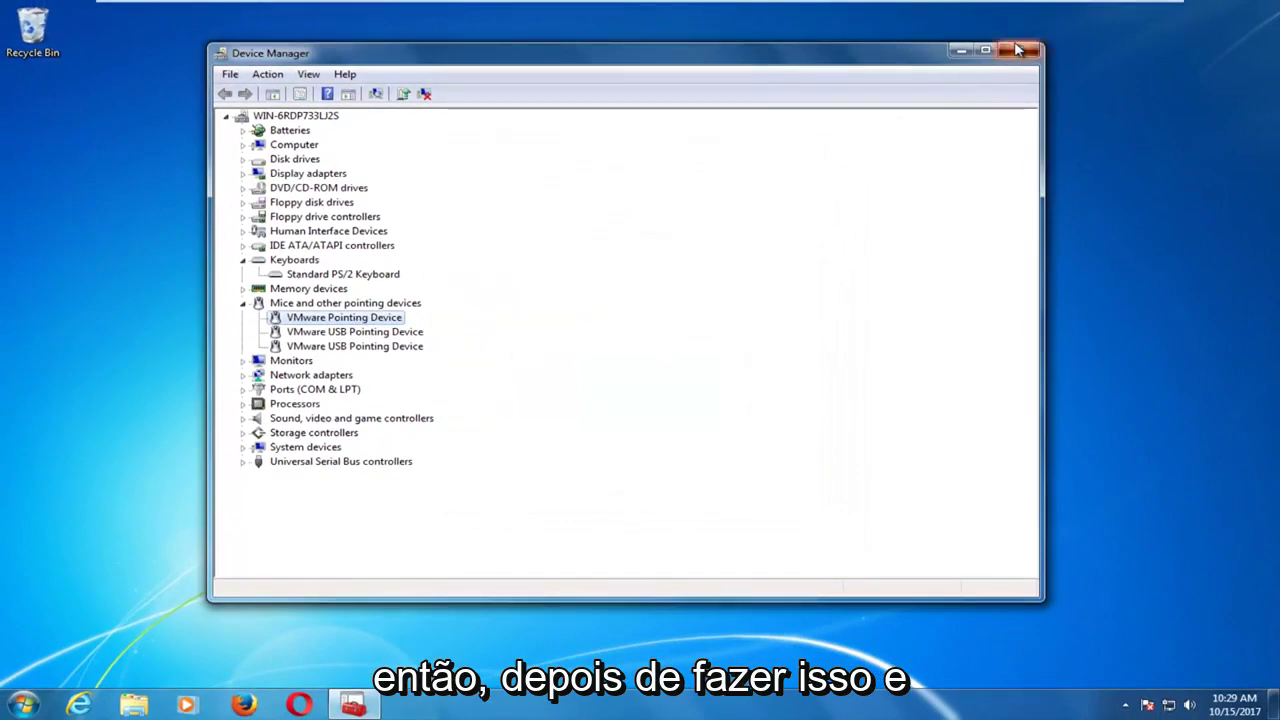
{"action": "left_click", "coordinate": [1018, 50]}
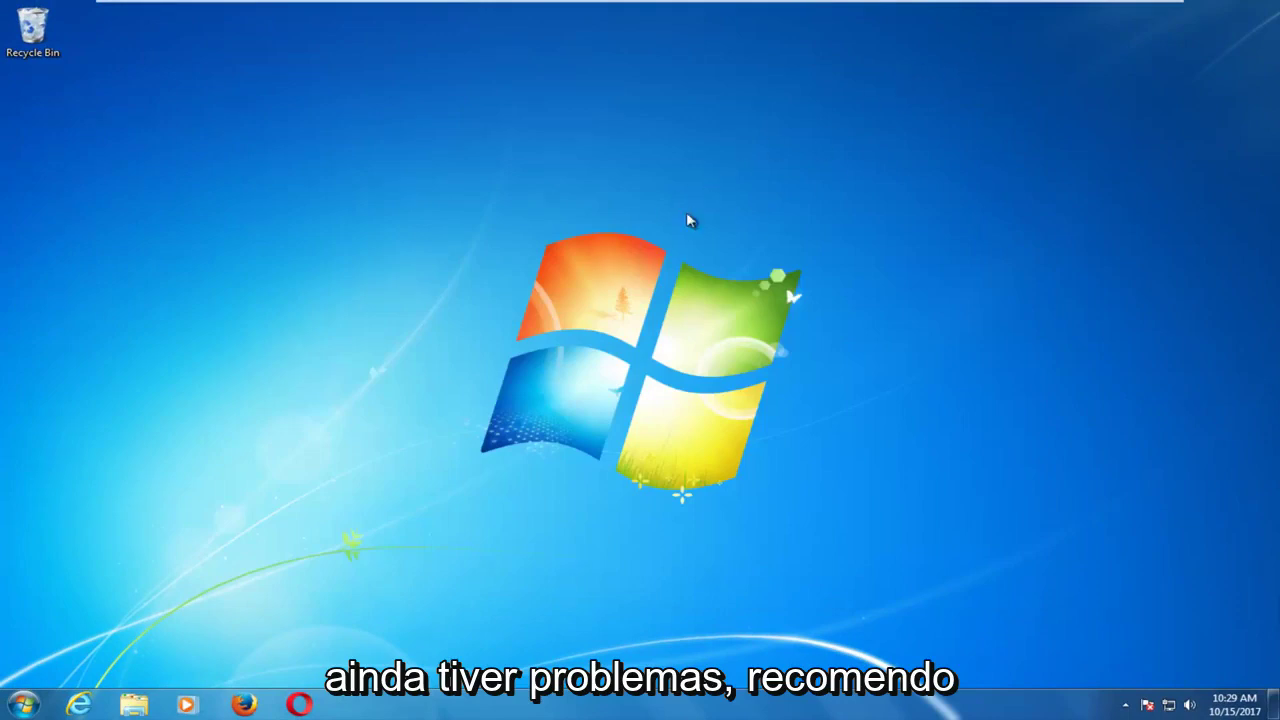
{"action": "left_click", "coordinate": [22, 704]}
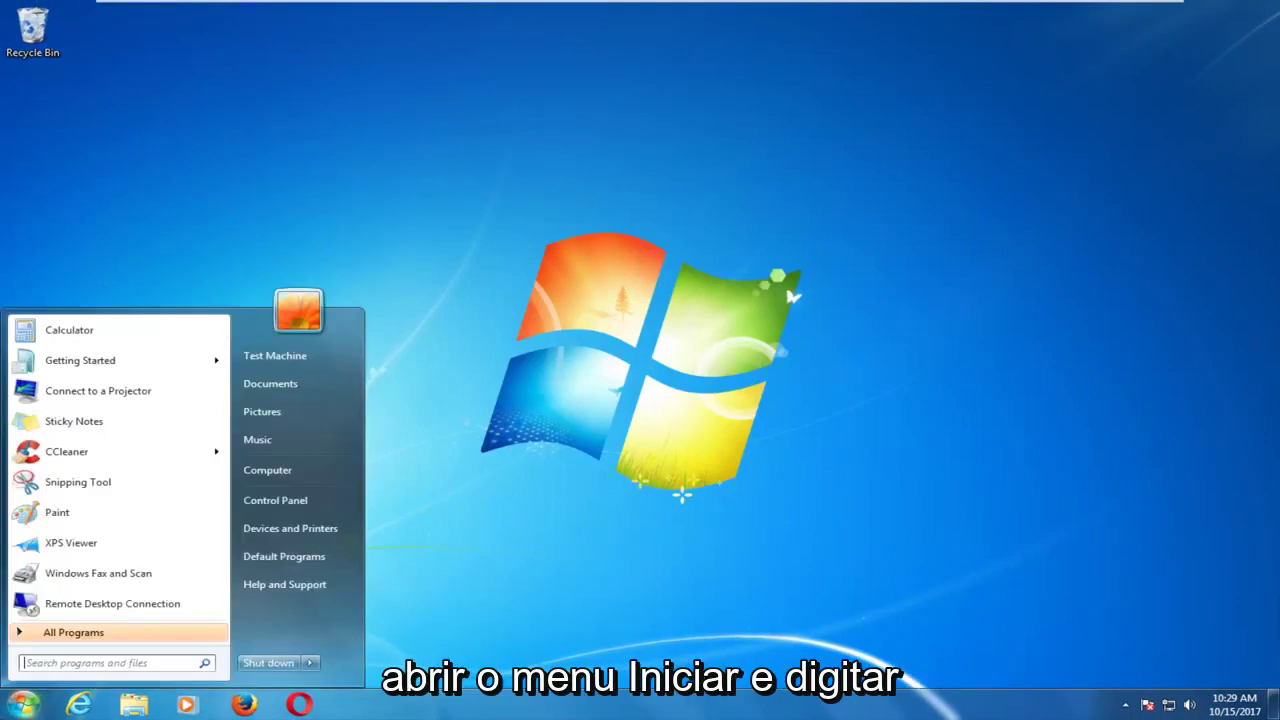
Step: Open Power Options via Start search and edit the High performance plan's settings
{"action": "type", "text": "power o"}
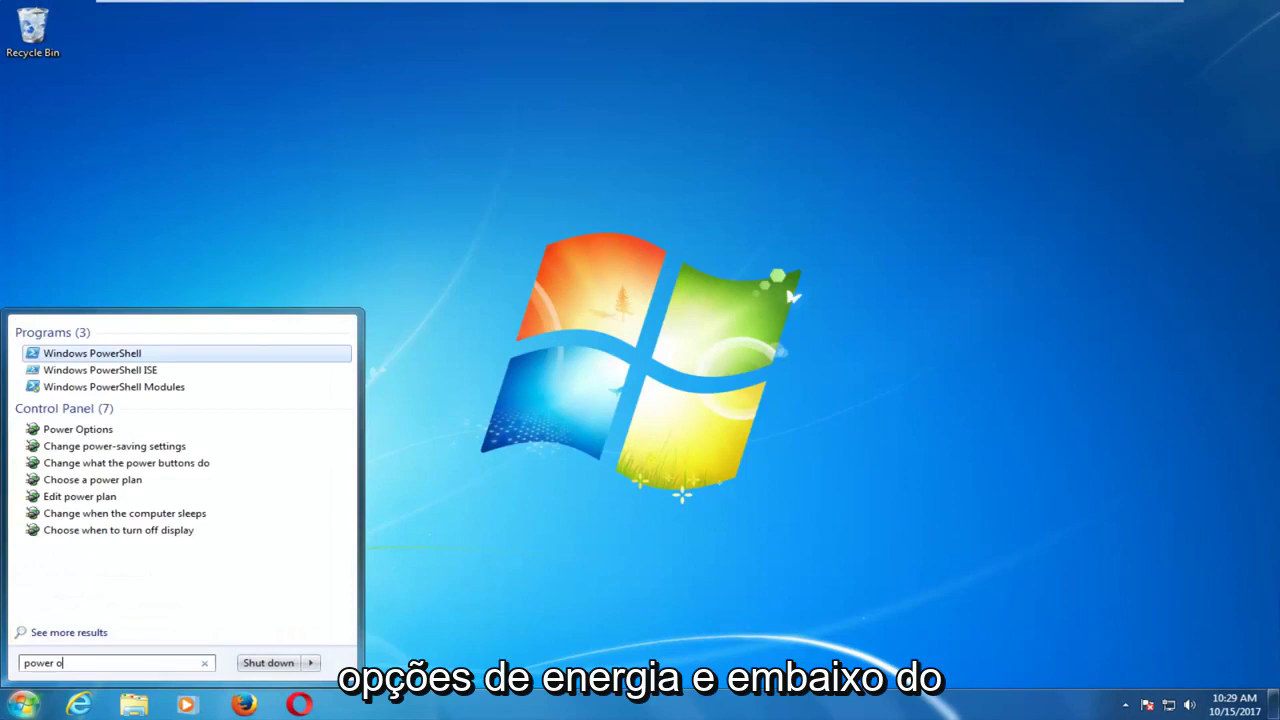
{"action": "type", "text": "ptions"}
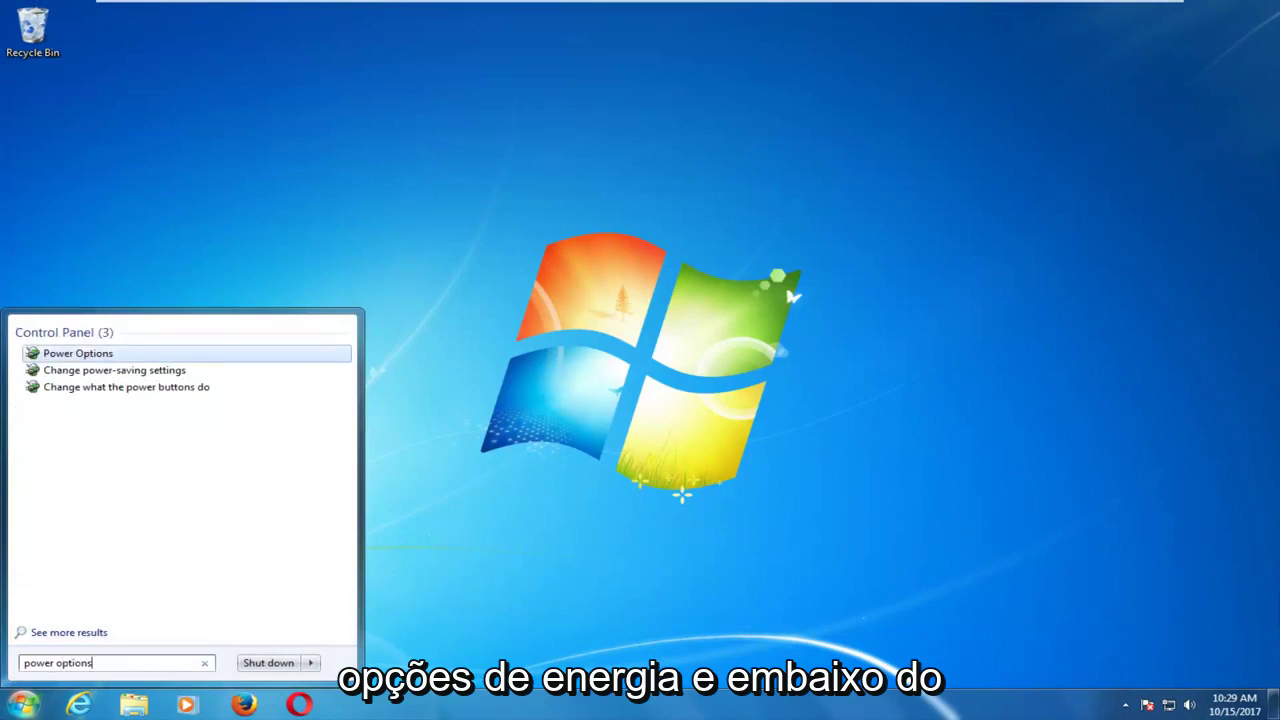
{"action": "left_click", "coordinate": [79, 355]}
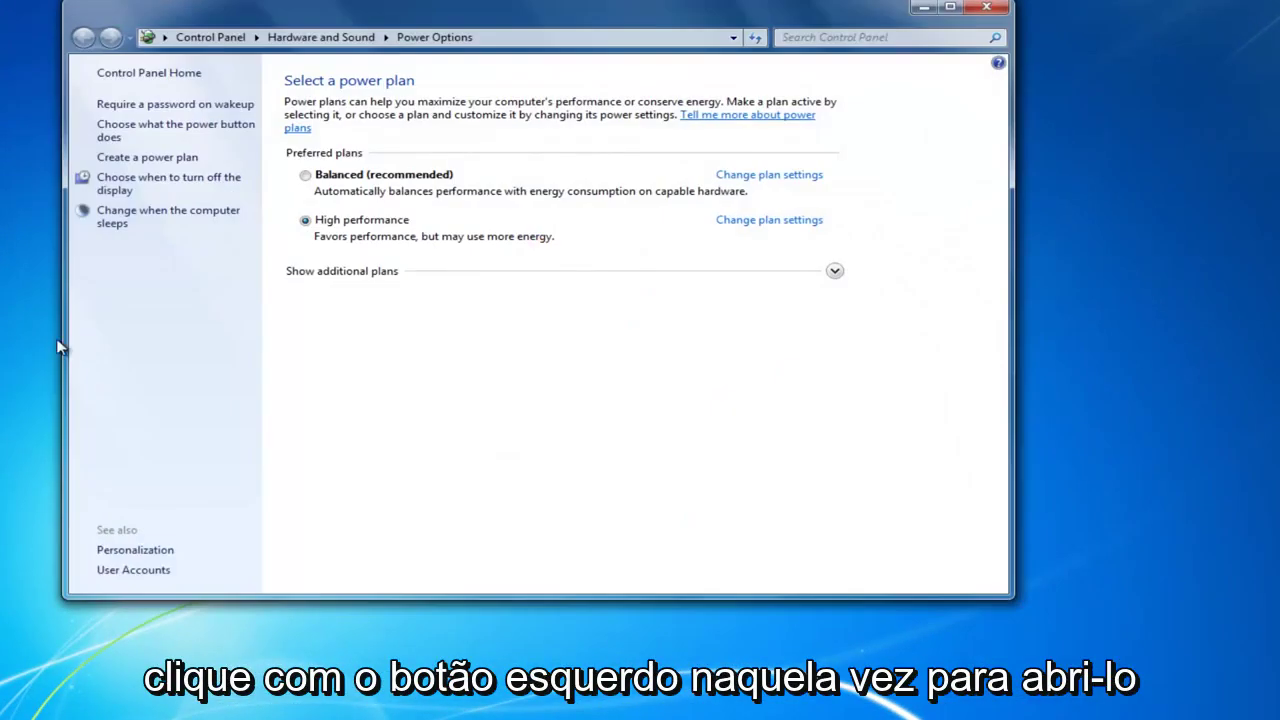
{"action": "left_click_drag", "start_coordinate": [542, 11], "coordinate": [632, 51]}
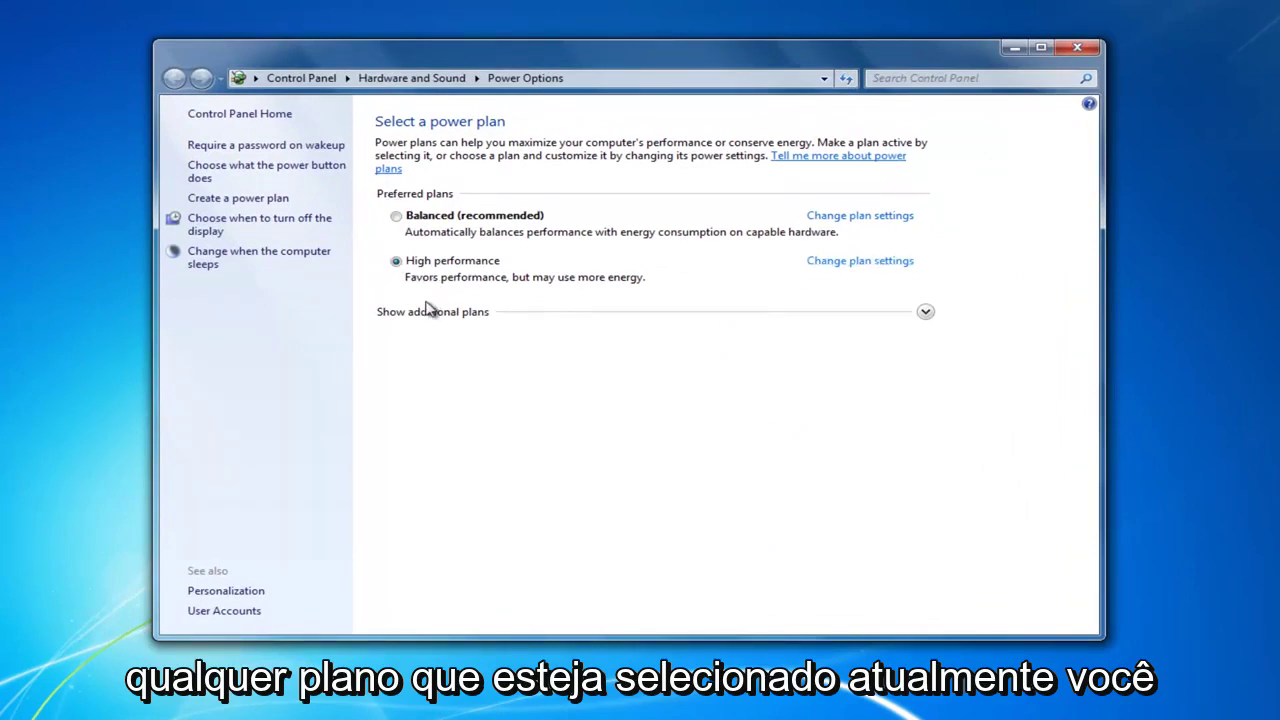
{"action": "left_click", "coordinate": [829, 262]}
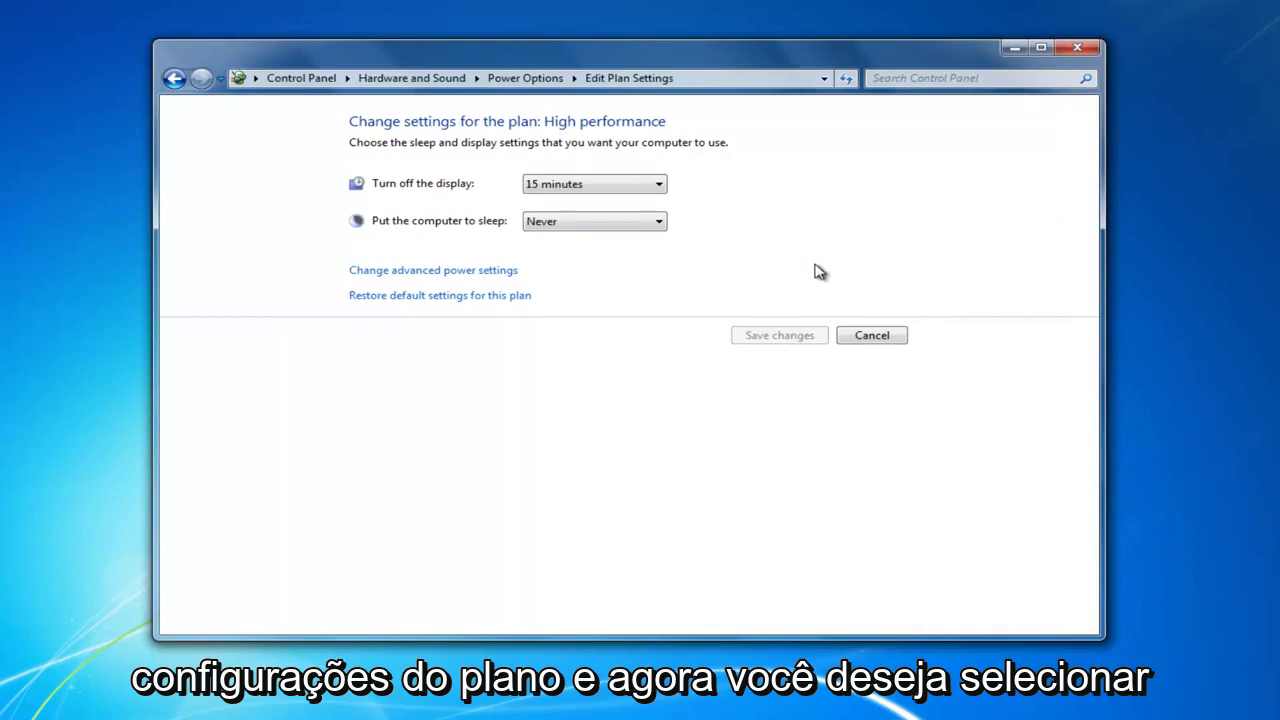
Step: In advanced power settings, set Sleep > Sleep after to 60 minutes
{"action": "left_click", "coordinate": [451, 282]}
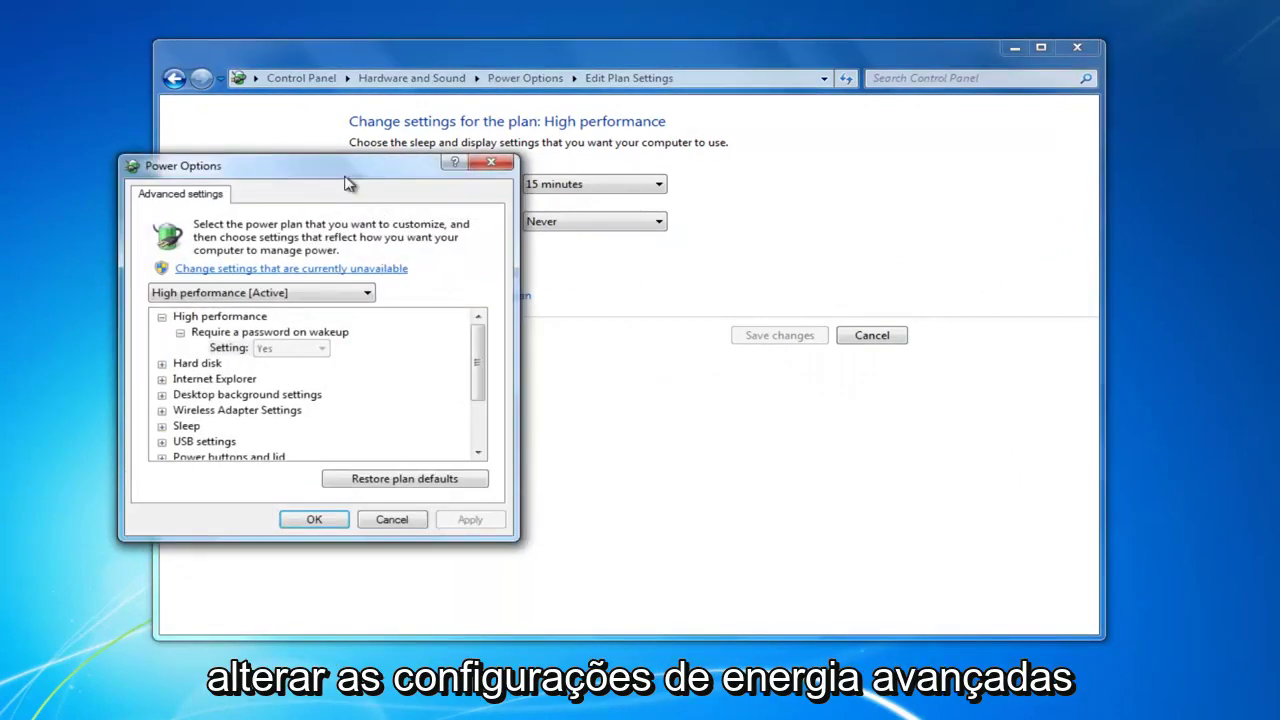
{"action": "left_click_drag", "start_coordinate": [345, 178], "coordinate": [627, 170]}
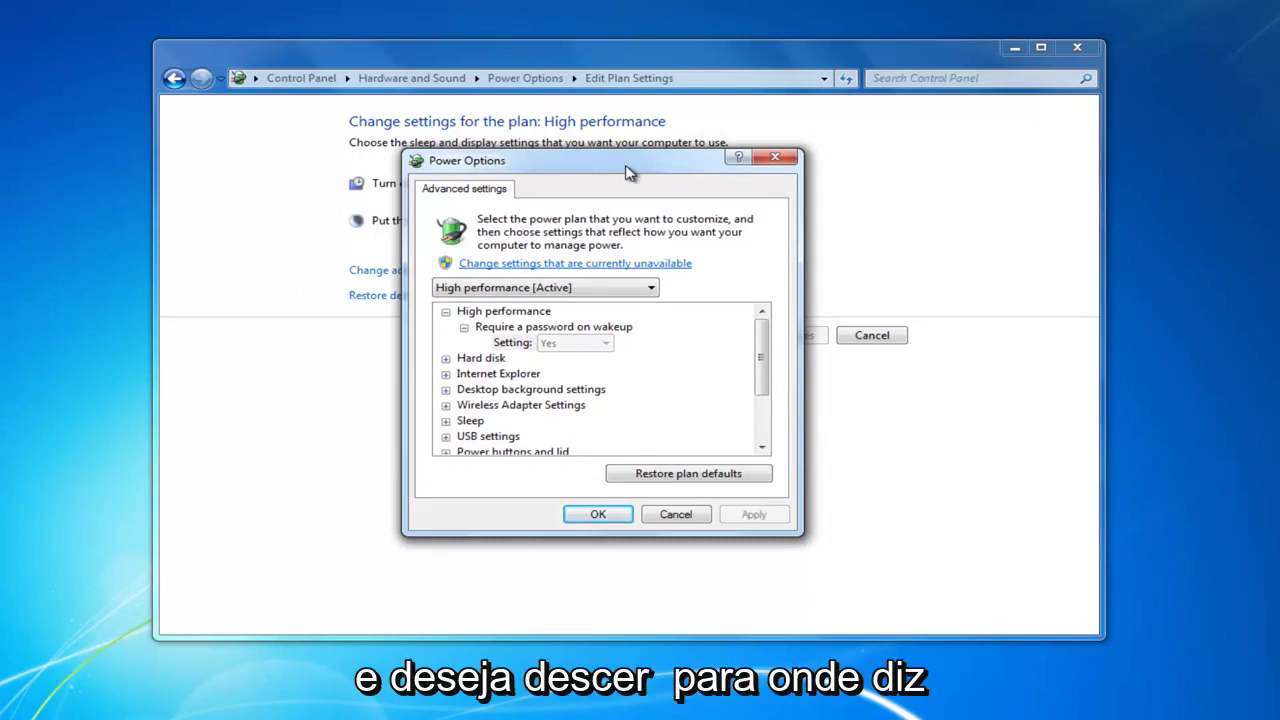
{"action": "left_click_drag", "start_coordinate": [766, 357], "coordinate": [766, 383]}
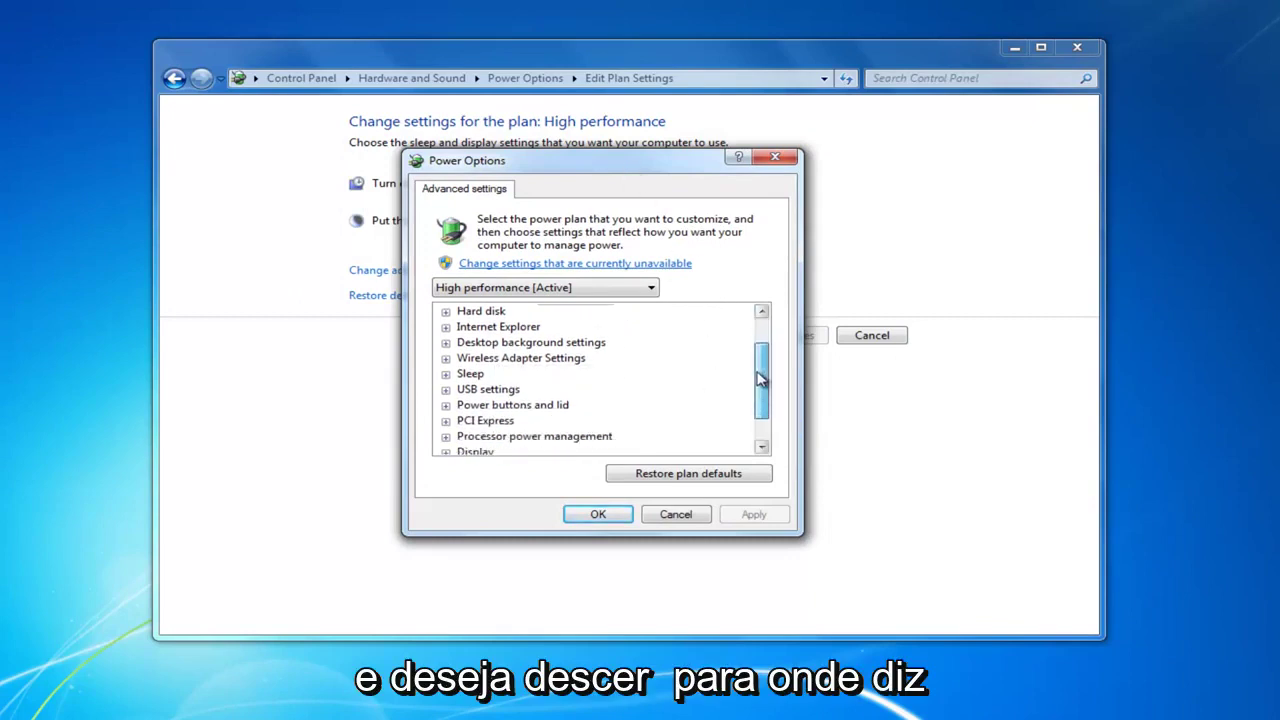
{"action": "left_click", "coordinate": [446, 374]}
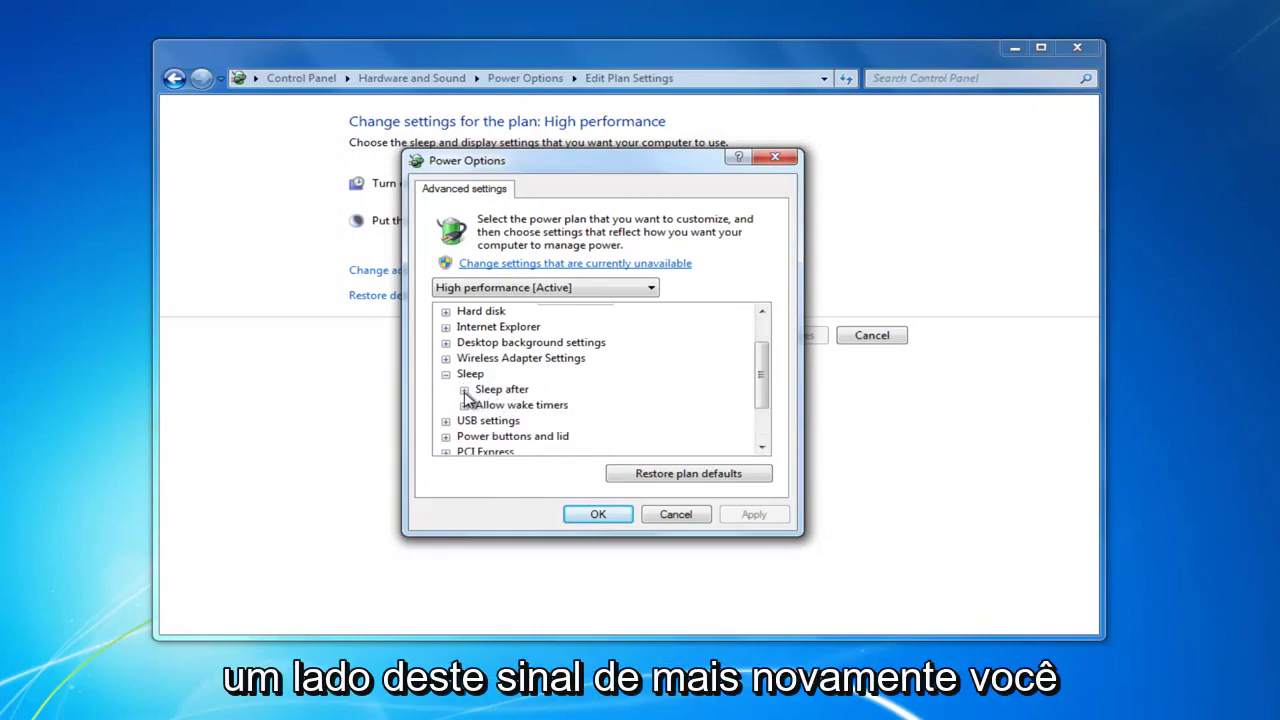
{"action": "left_click", "coordinate": [464, 390]}
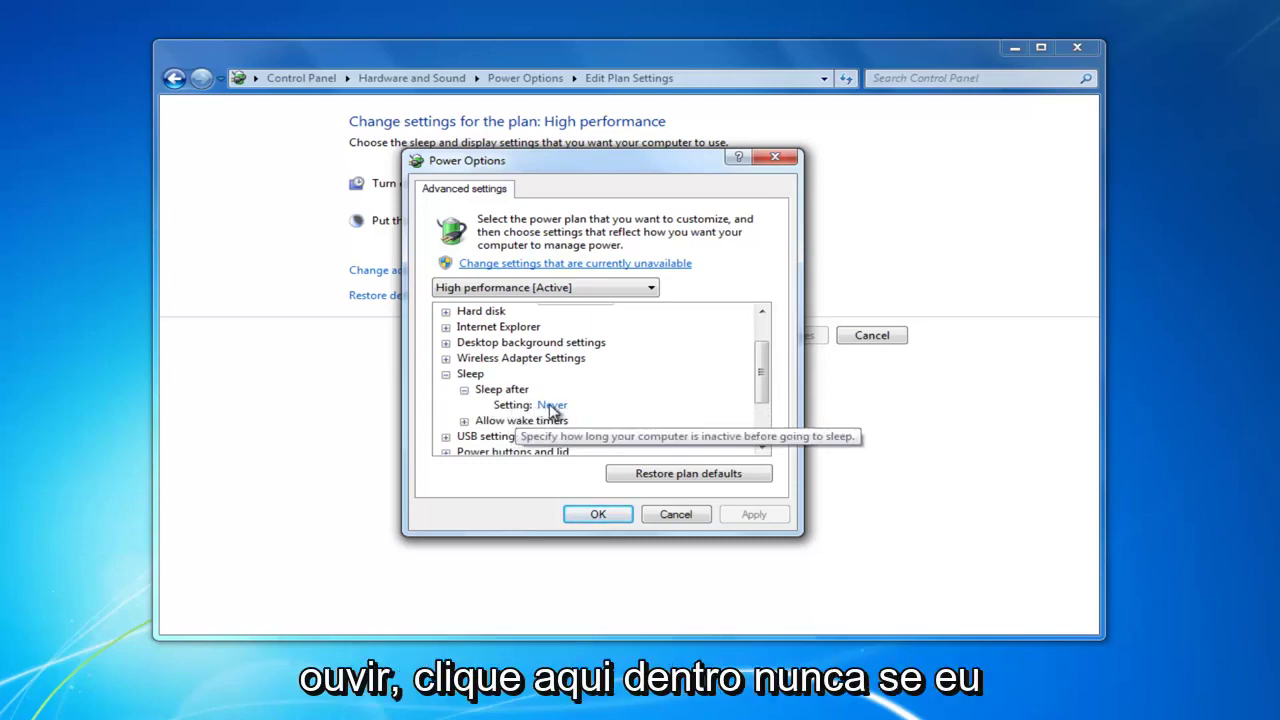
{"action": "left_click", "coordinate": [549, 406]}
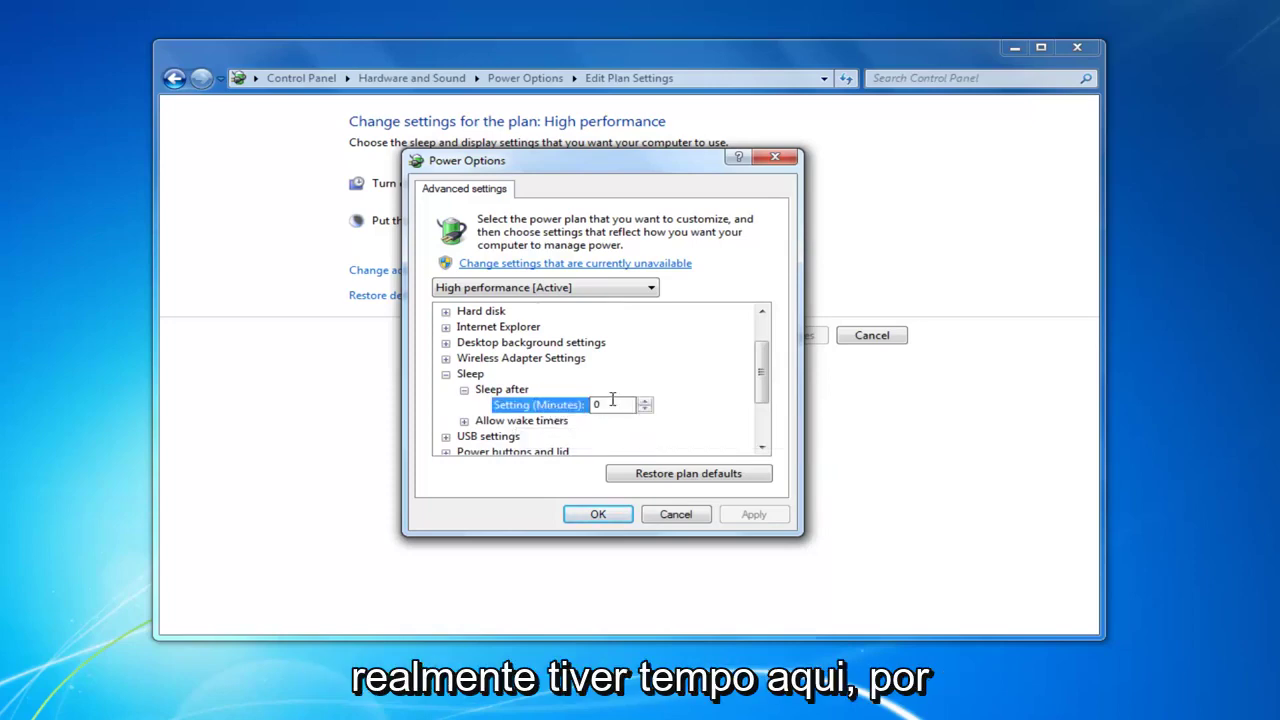
{"action": "type", "text": "60"}
{"action": "key", "text": "Return"}
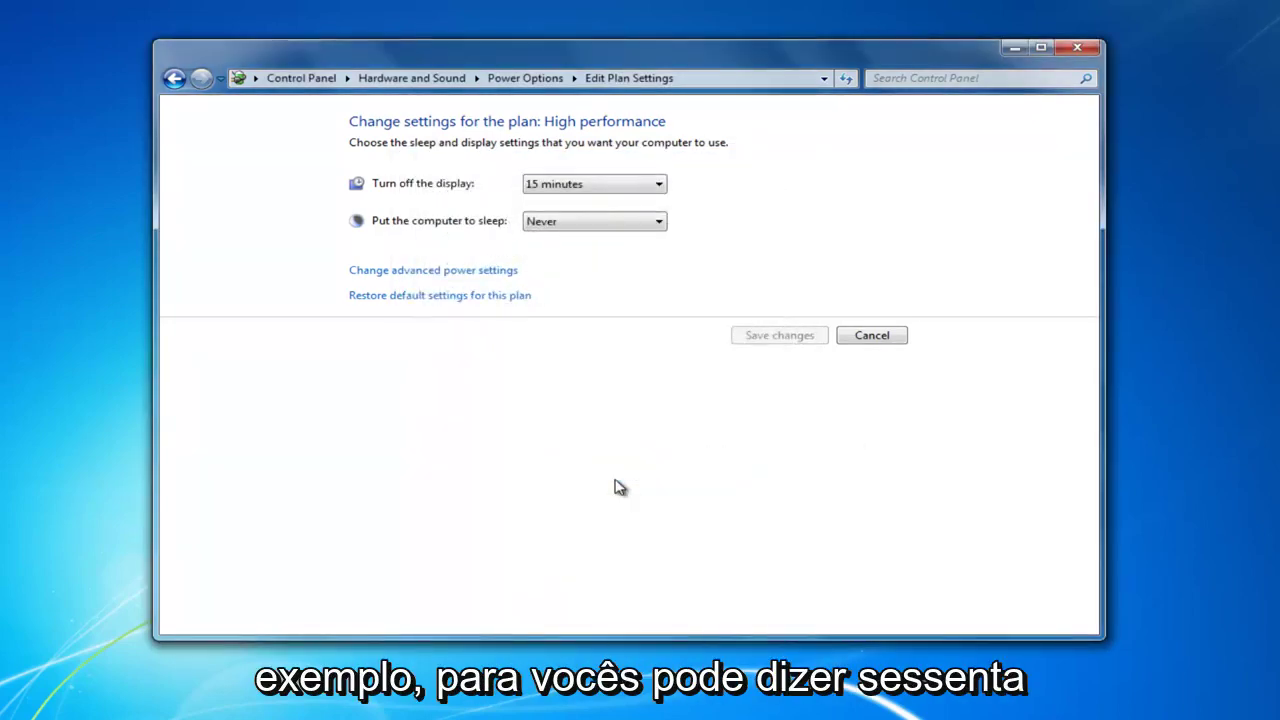
Step: Change Sleep after from 60 to 0 (Never) in advanced power settings
{"action": "left_click", "coordinate": [441, 272]}
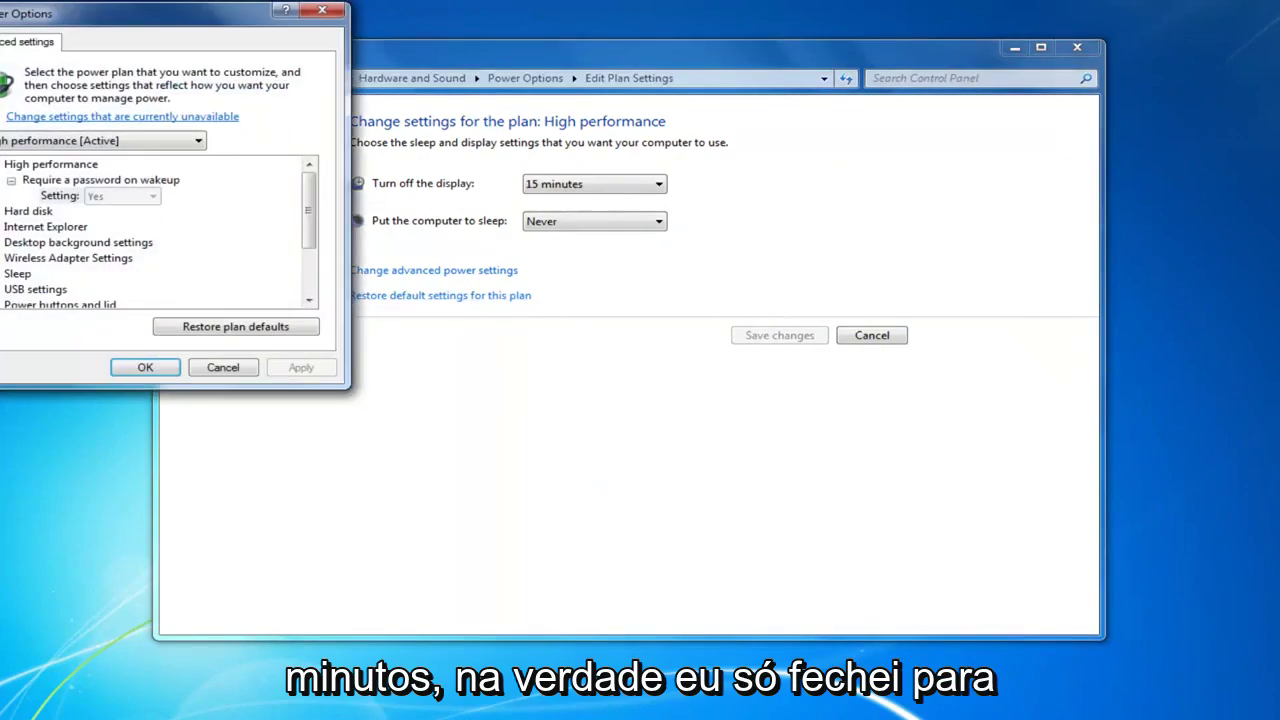
{"action": "left_click_drag", "start_coordinate": [145, 22], "coordinate": [593, 163]}
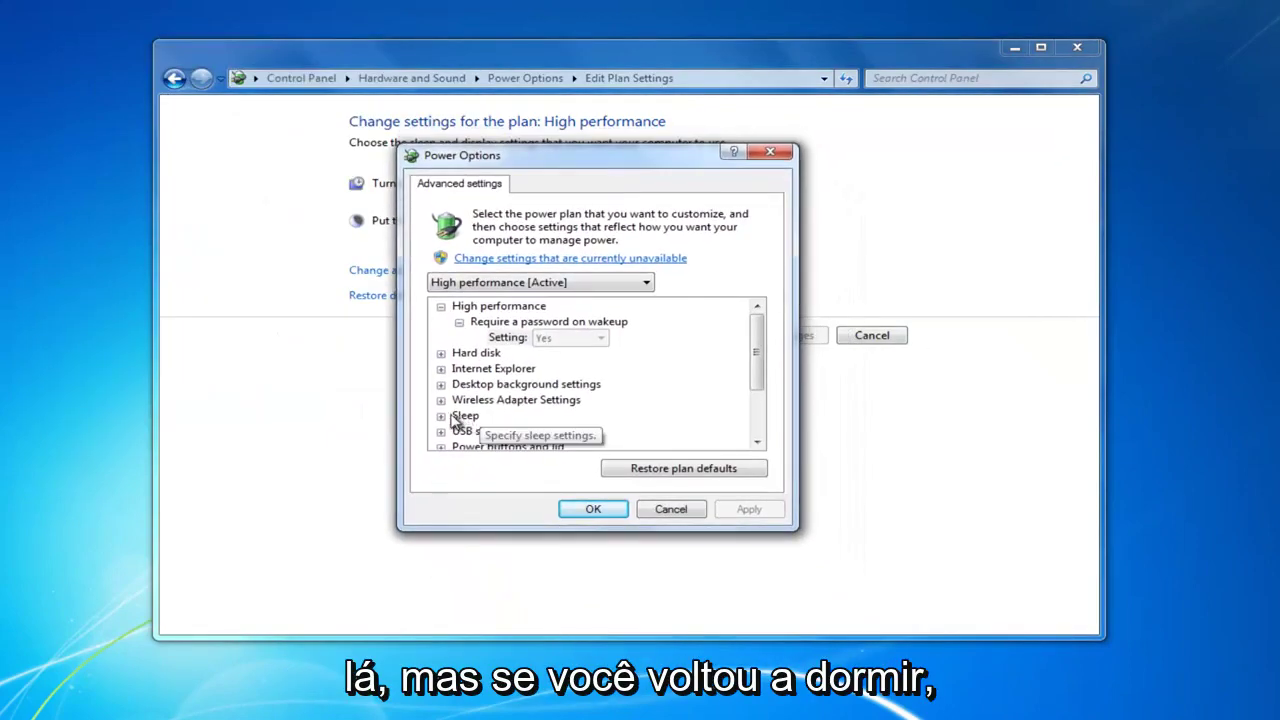
{"action": "double_click", "coordinate": [458, 420]}
{"action": "scroll", "coordinate": [458, 422], "scroll_direction": "down", "scroll_amount": 1}
{"action": "left_click", "coordinate": [458, 369]}
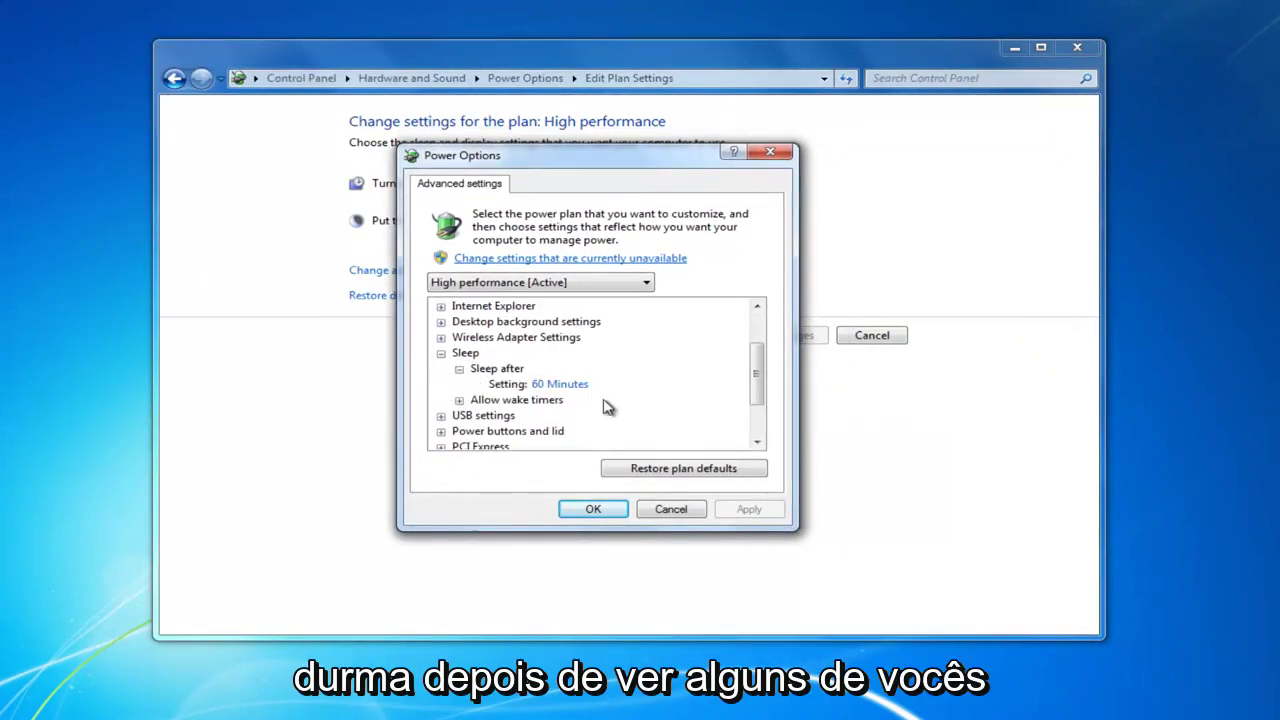
{"action": "left_click", "coordinate": [551, 386]}
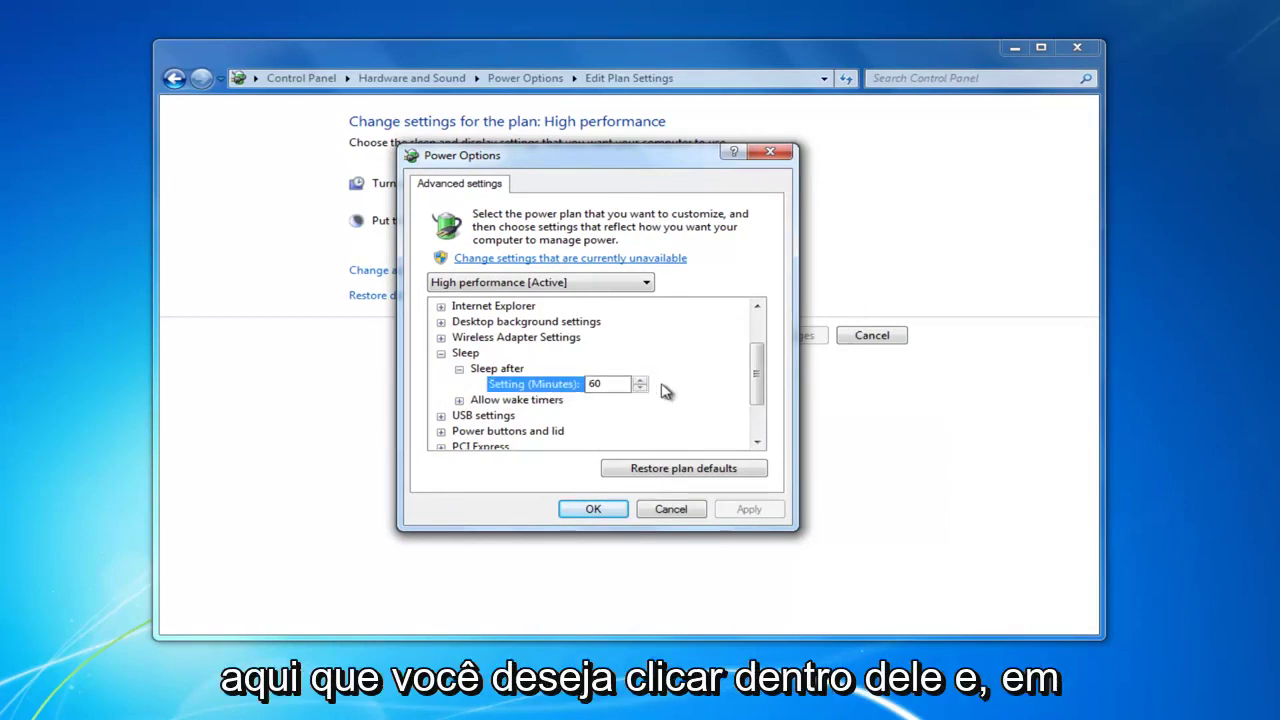
{"action": "type", "text": "0"}
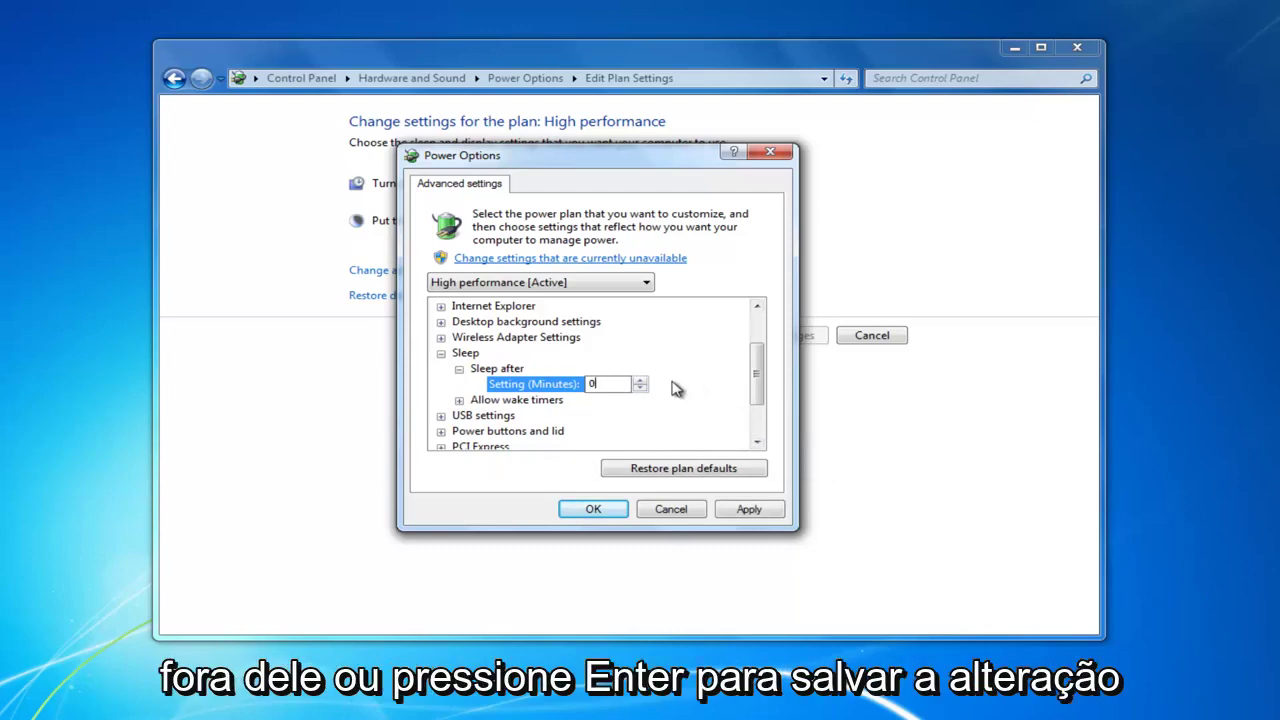
{"action": "left_click", "coordinate": [672, 505]}
Step: Verify that Sleep after reads Never and check the Allow wake timers setting
{"action": "left_click", "coordinate": [470, 276]}
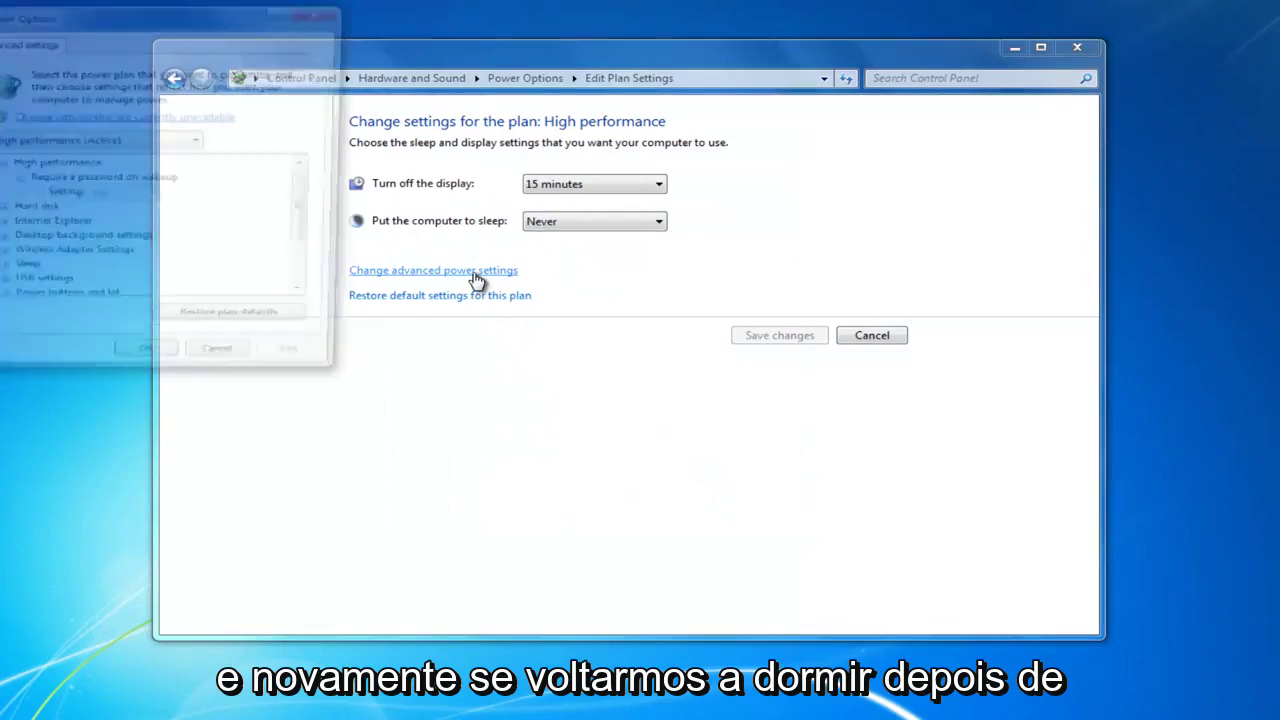
{"action": "left_click_drag", "start_coordinate": [294, 49], "coordinate": [607, 140]}
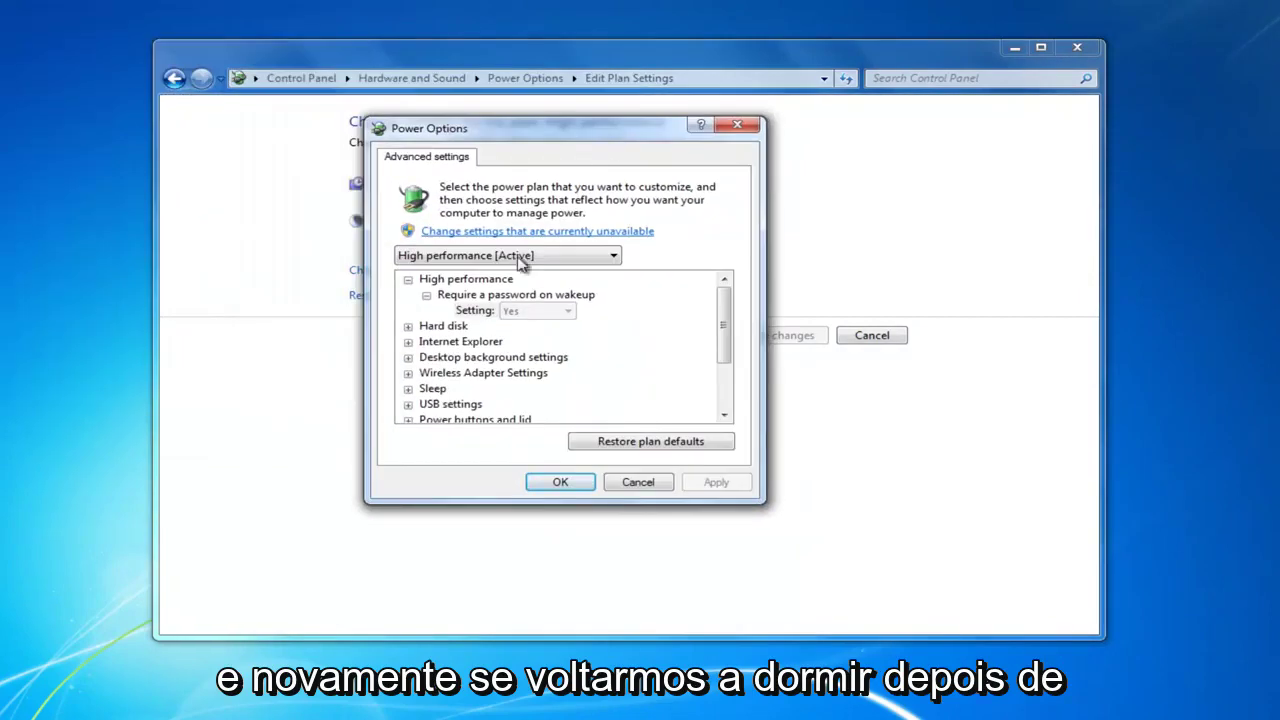
{"action": "left_click", "coordinate": [408, 390]}
{"action": "left_click", "coordinate": [426, 341]}
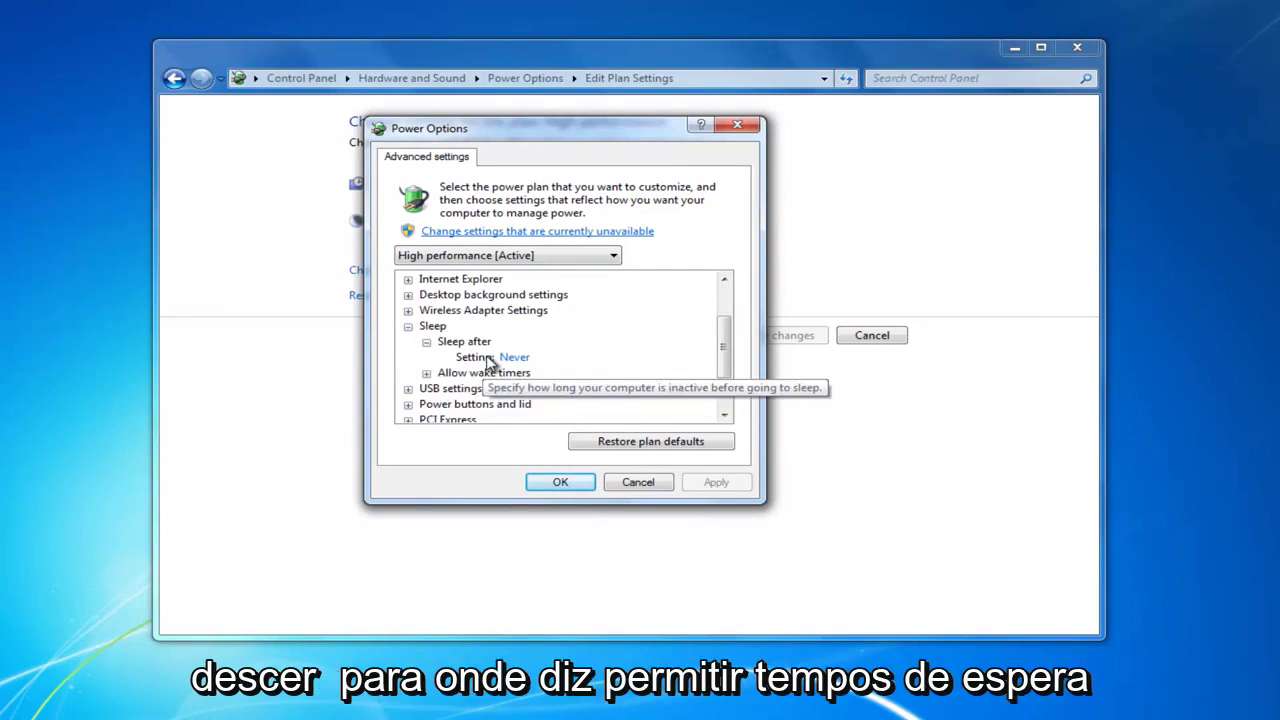
{"action": "left_click", "coordinate": [426, 372]}
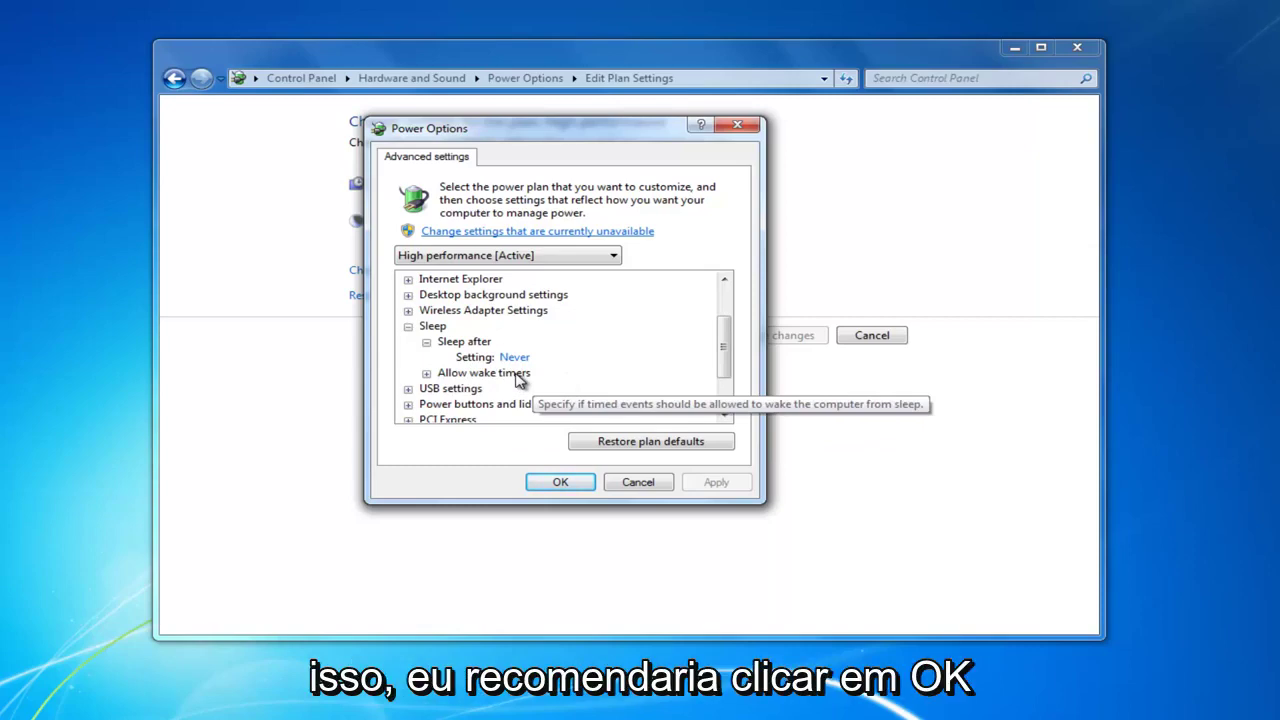
Step: Close the advanced settings and the Edit Plan Settings window, keeping sleep at Never
{"action": "left_click", "coordinate": [561, 483]}
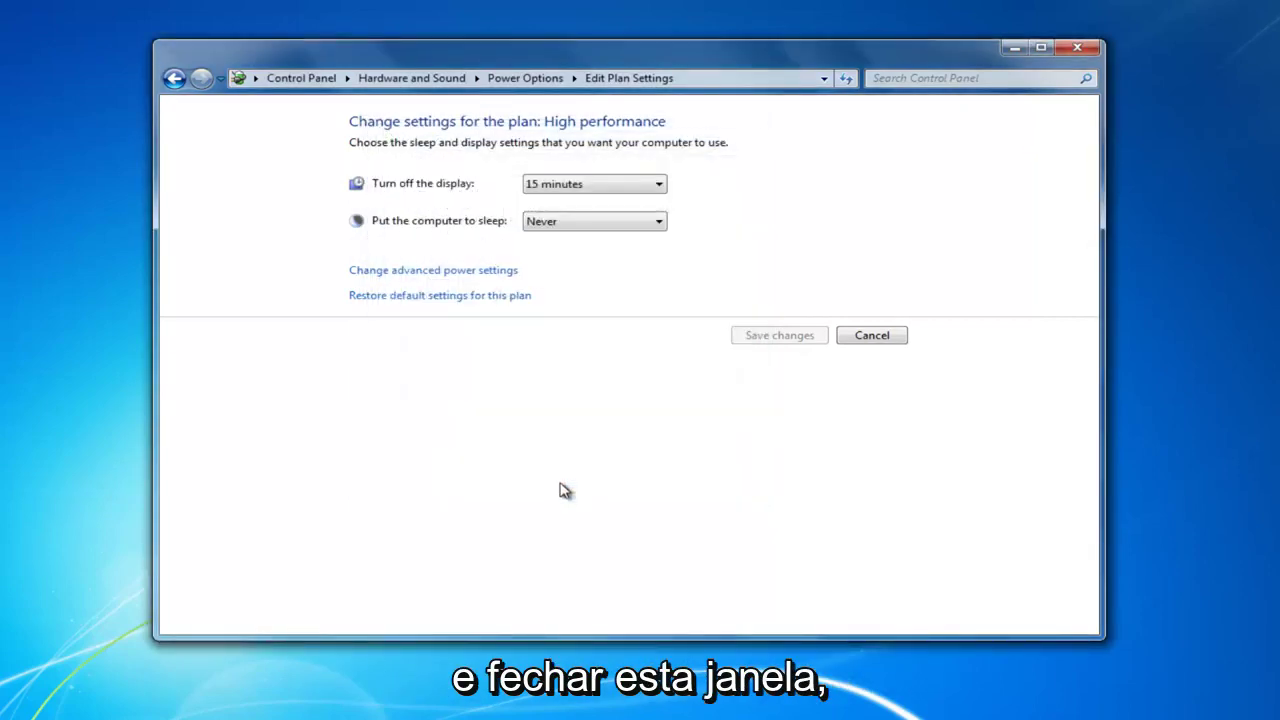
{"action": "left_click", "coordinate": [1073, 46]}
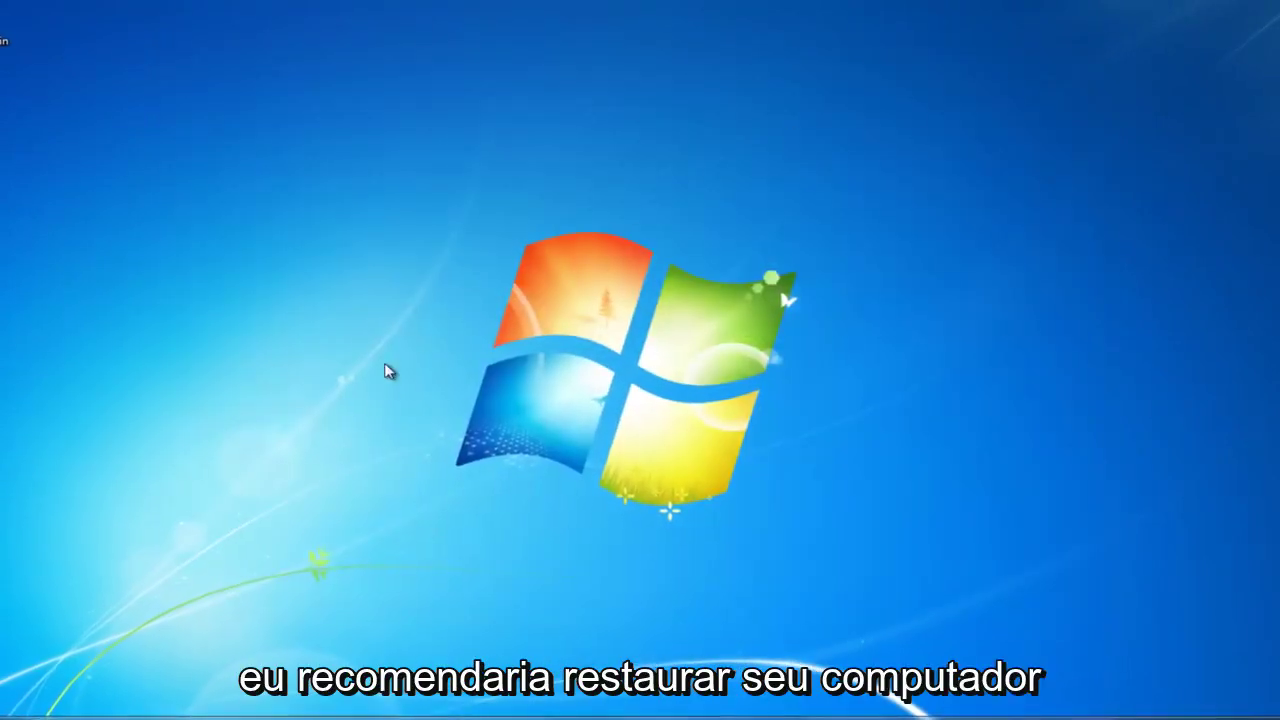